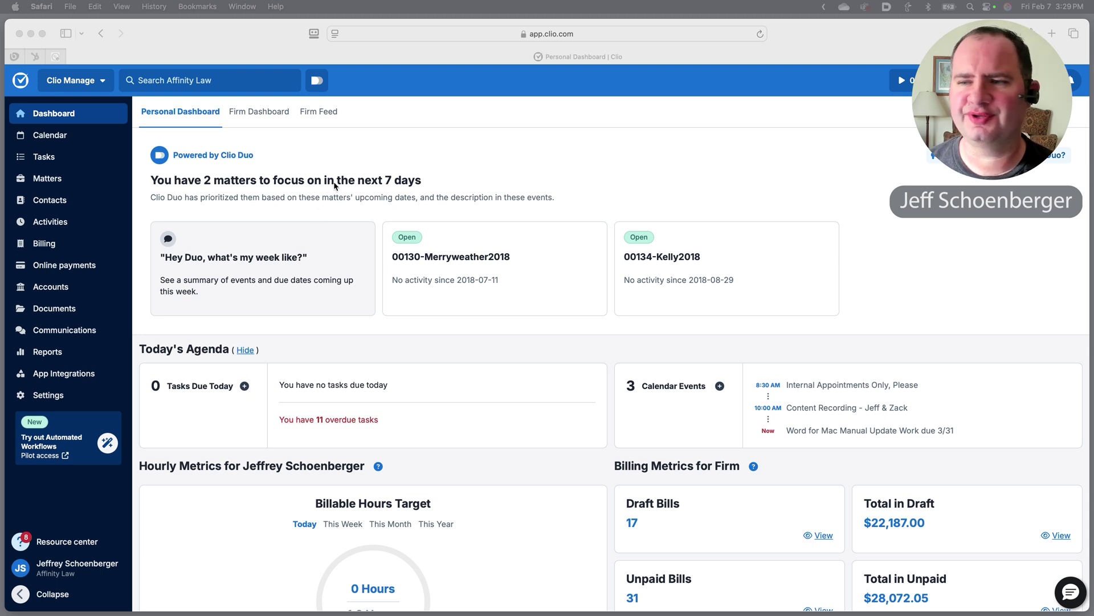
Open the Ask Duo panel from the Clio Duo button in the dashboard header.
click(329, 157)
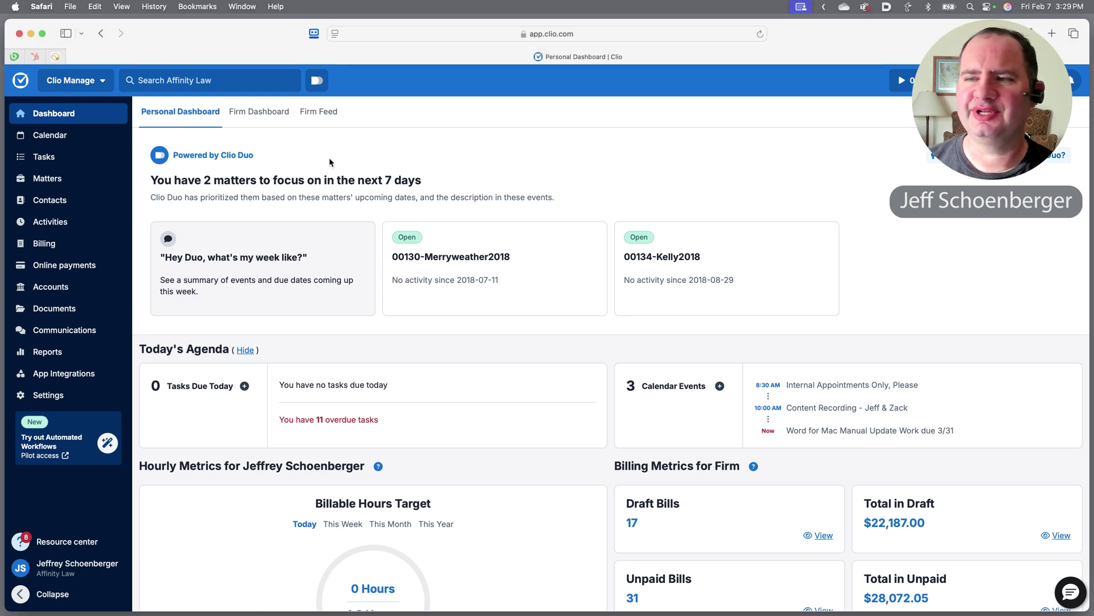
click(317, 81)
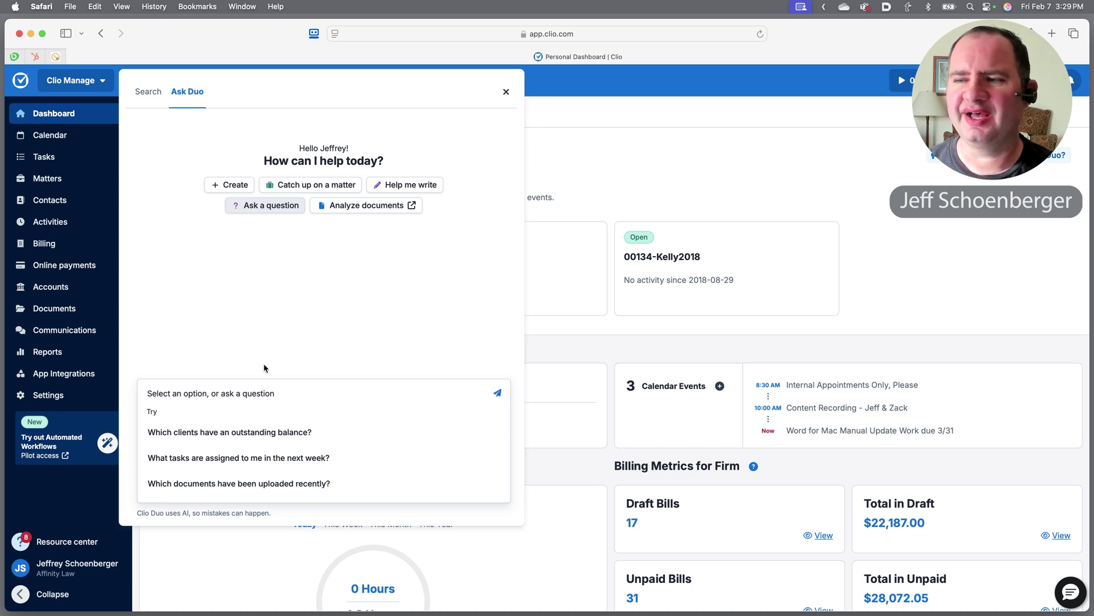
Use the 'Catch up on a matter' prompt to ask Duo about the Adams matter.
click(241, 193)
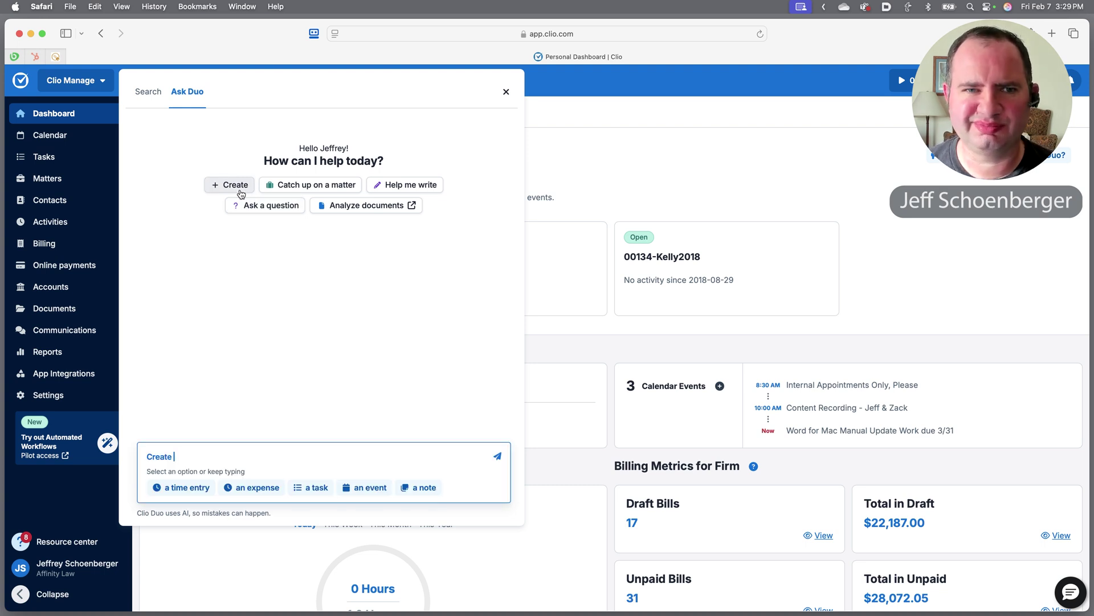
click(287, 191)
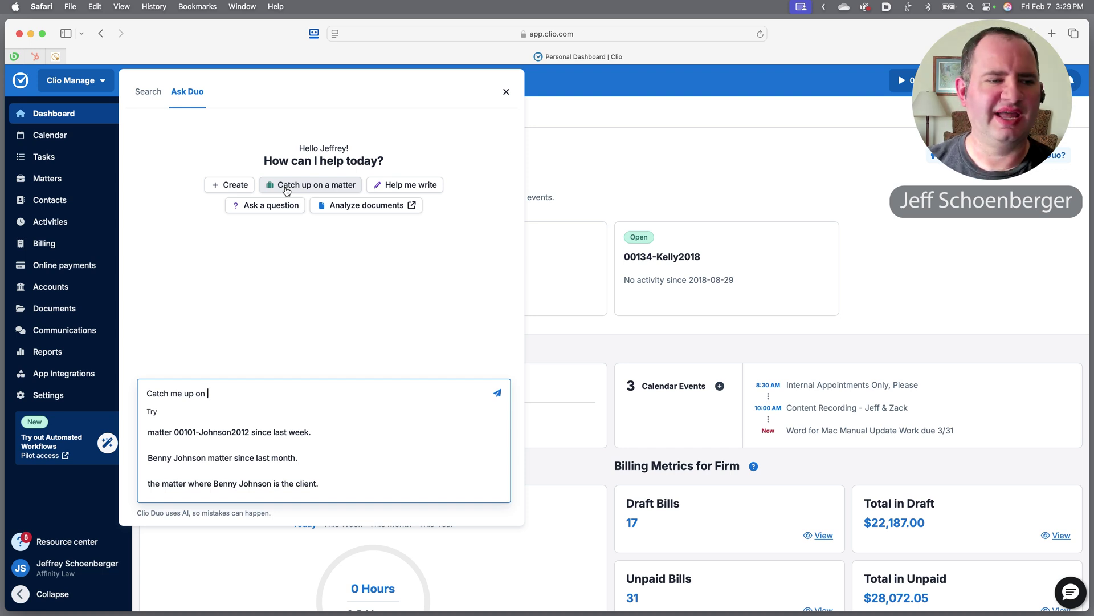
text(the Adams)
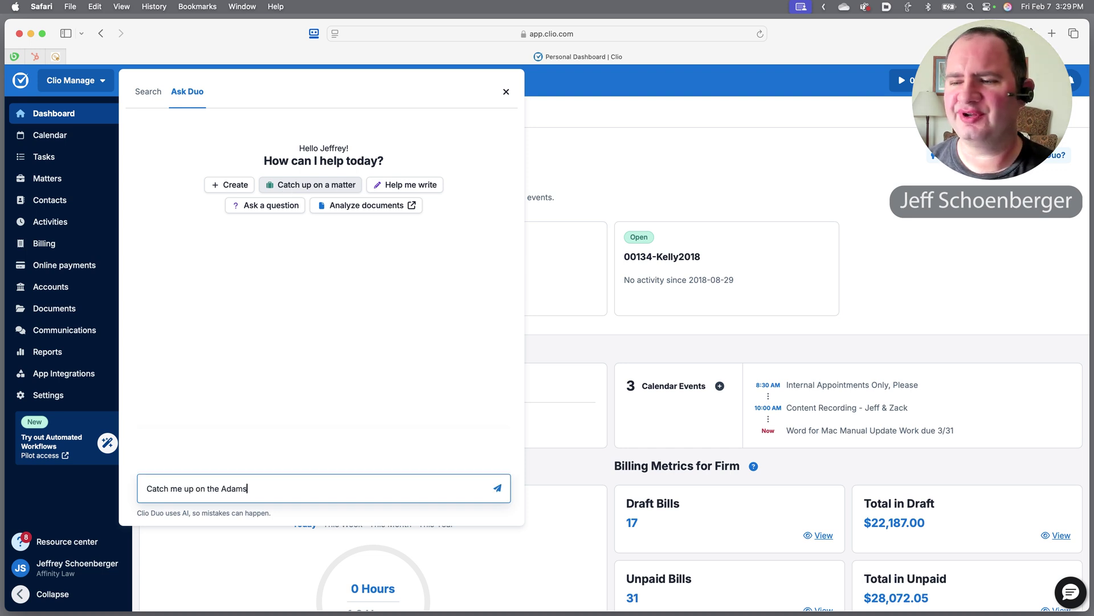
text( matter)
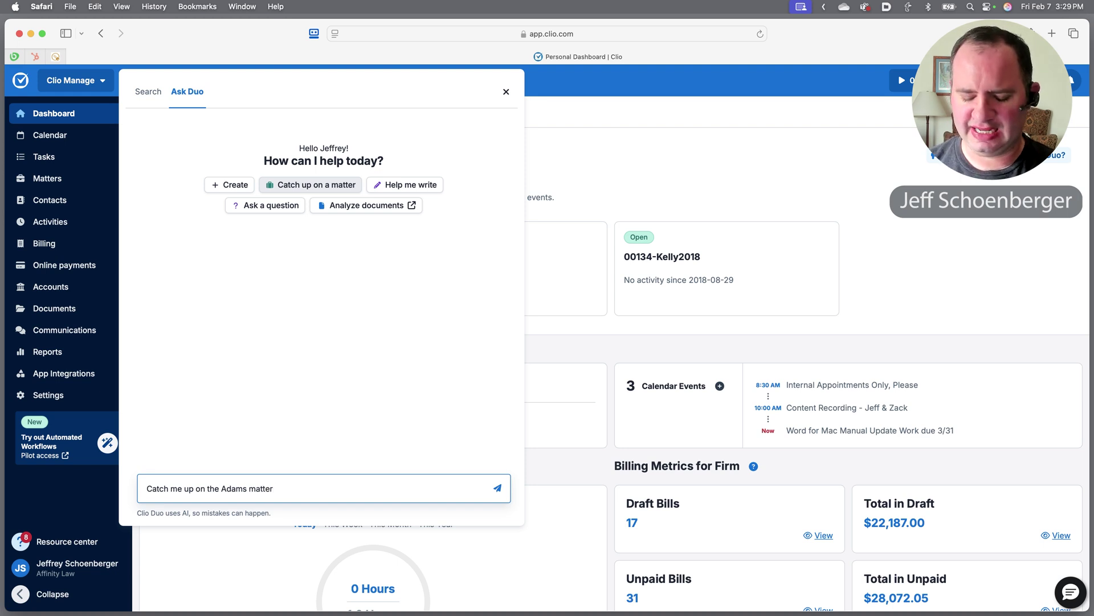
key(Return)
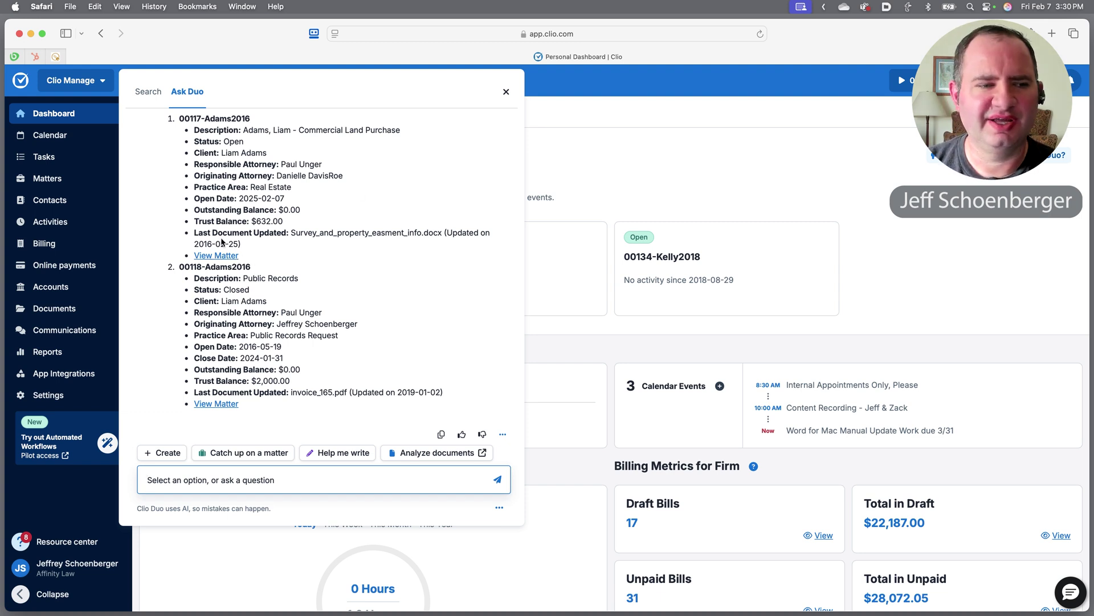
Open the Commercial Land Purchase matter from Duo's answer and bring the Duo conversation back over it.
click(217, 256)
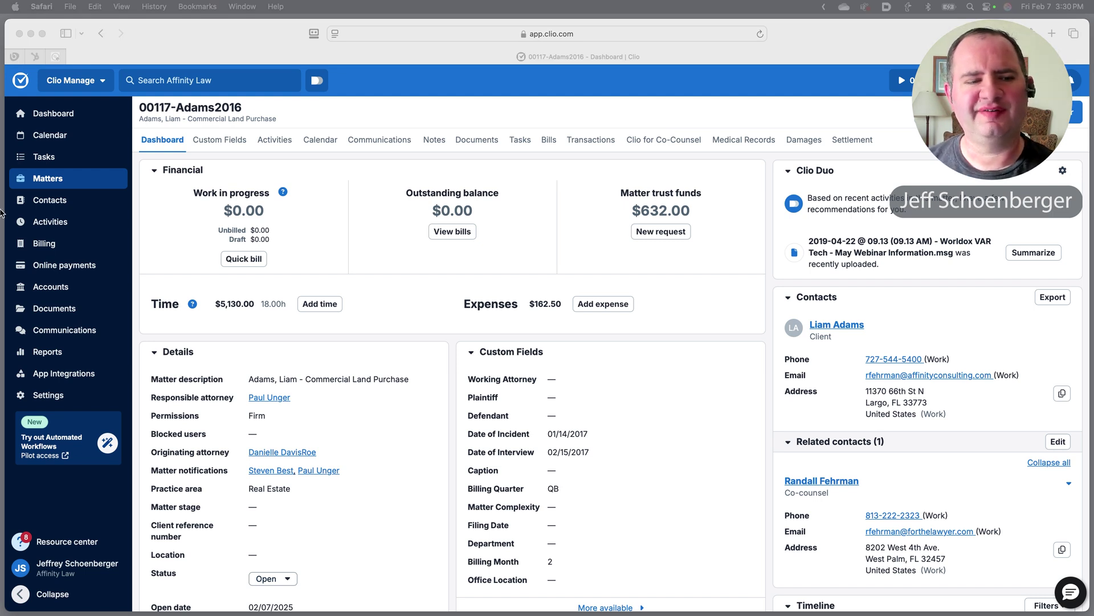
click(316, 85)
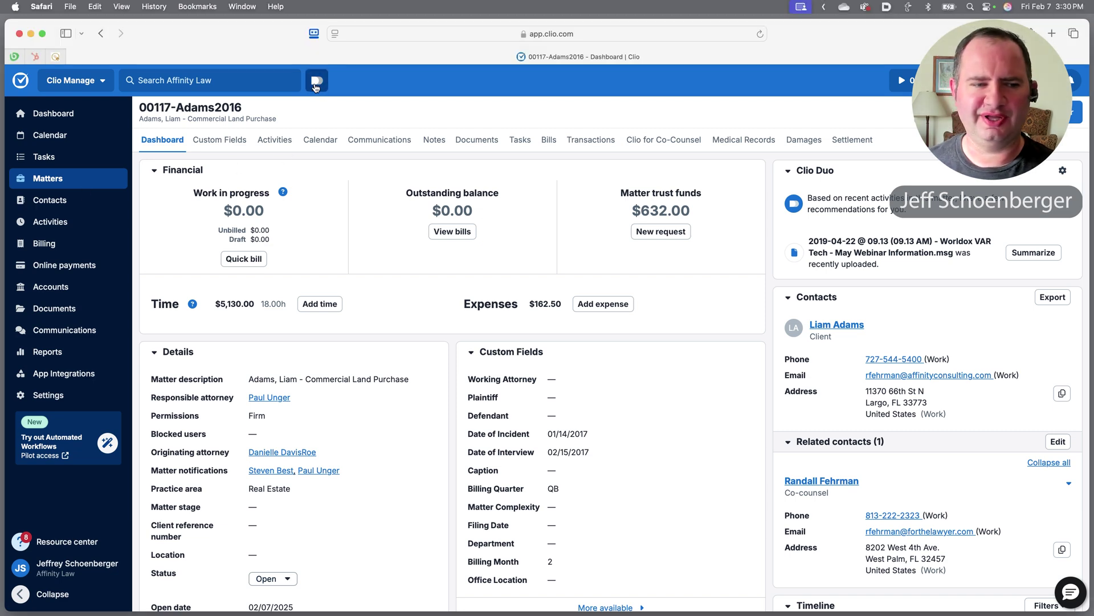
click(317, 84)
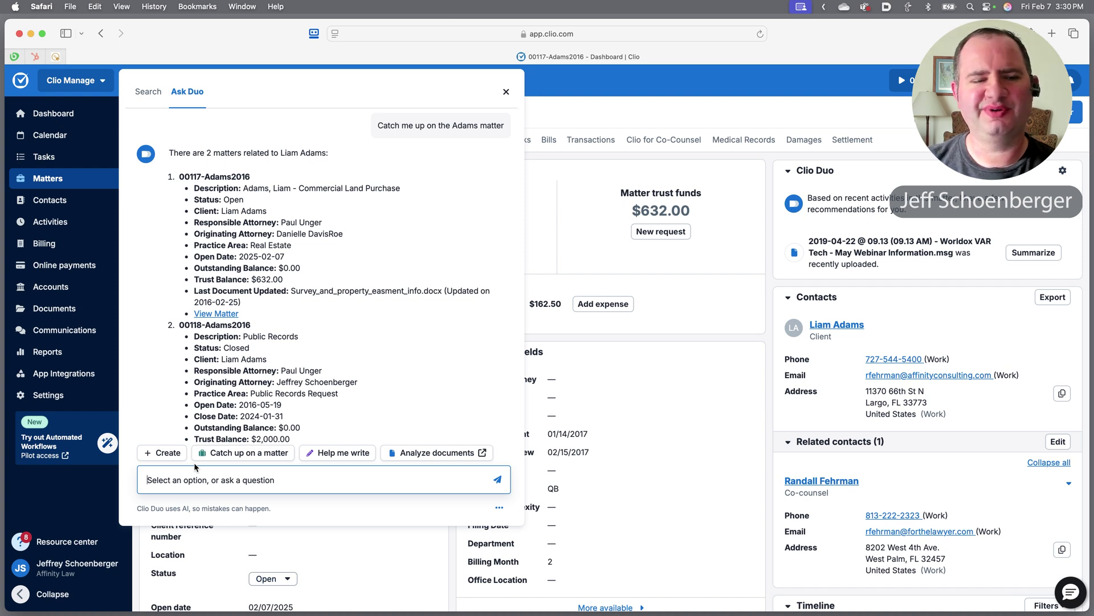
Ask Duo 'List open matters where I am the responsible attorney.' without the stray 'b.' prefix.
text(b.	List open matters where I am the responsible attorney.)
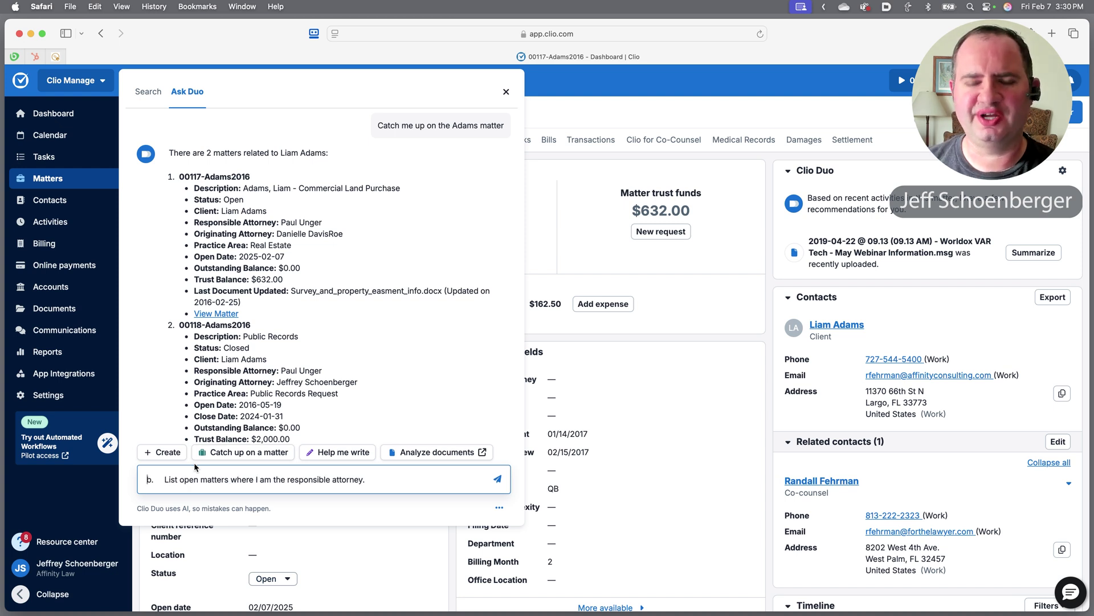
key(shift+Right)
key(shift+Right)
key(shift+Right)
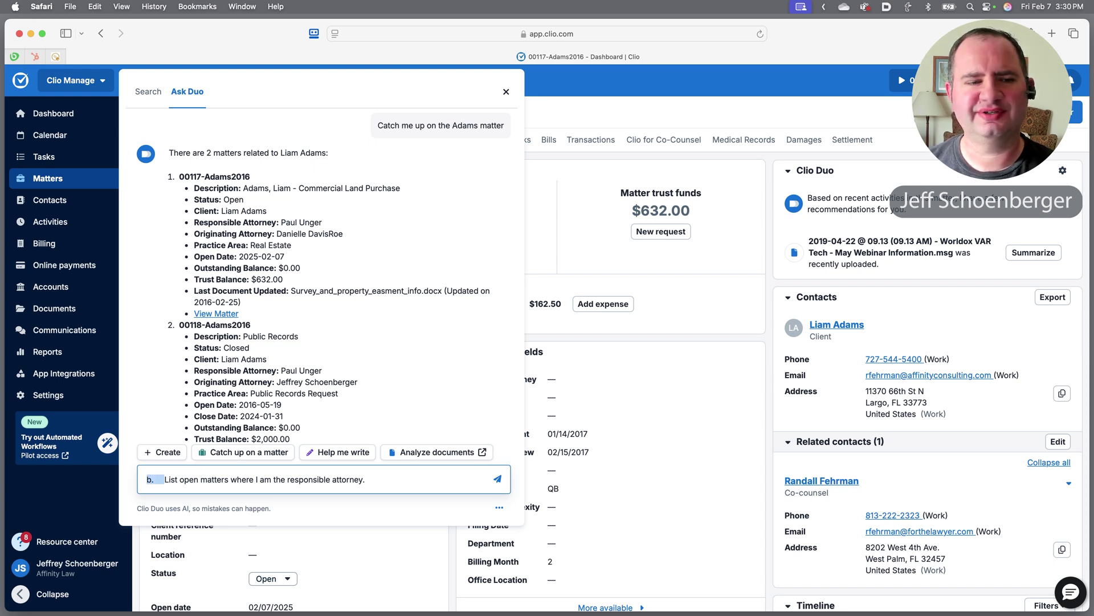
key(BackSpace)
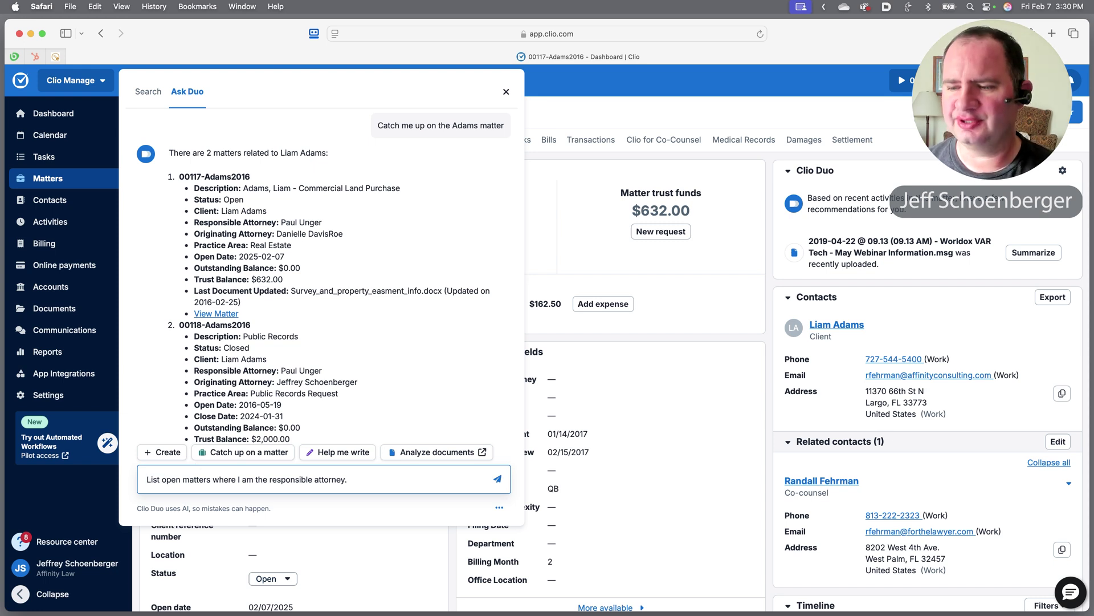
key(Return)
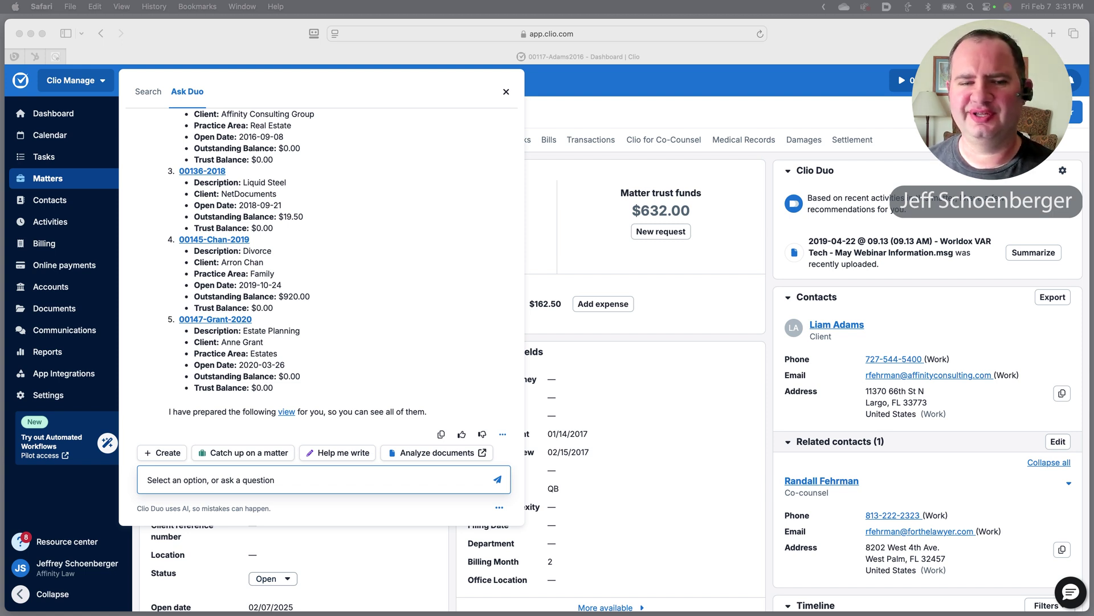
Ask Duo 'Which of those matters has the highest unbilled amount?'.
click(192, 478)
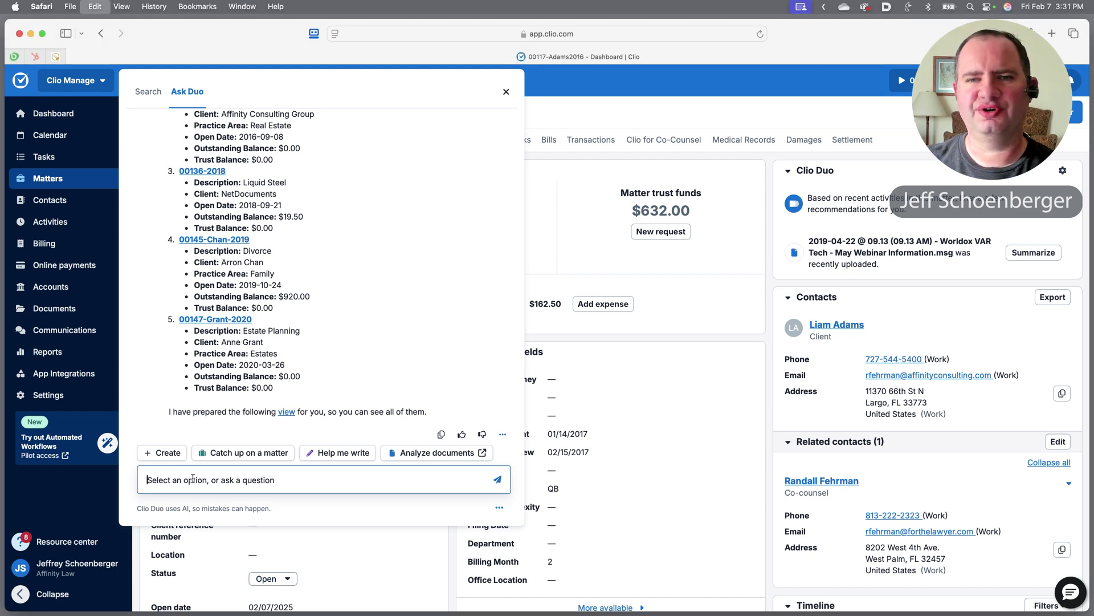
text(Which of those matters has the highest unbilled amount?)
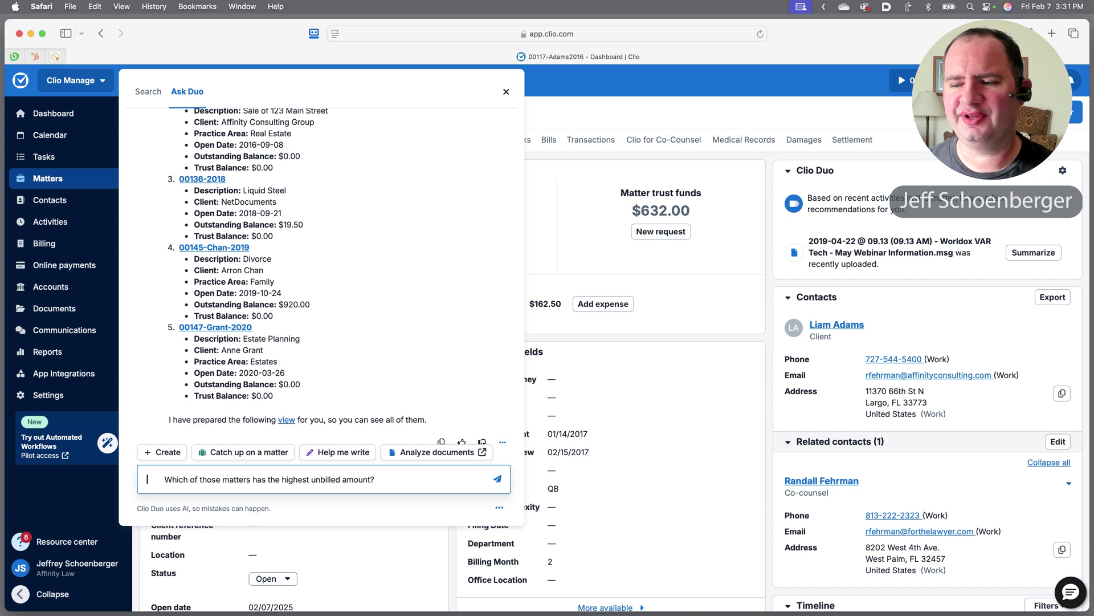
key(Delete)
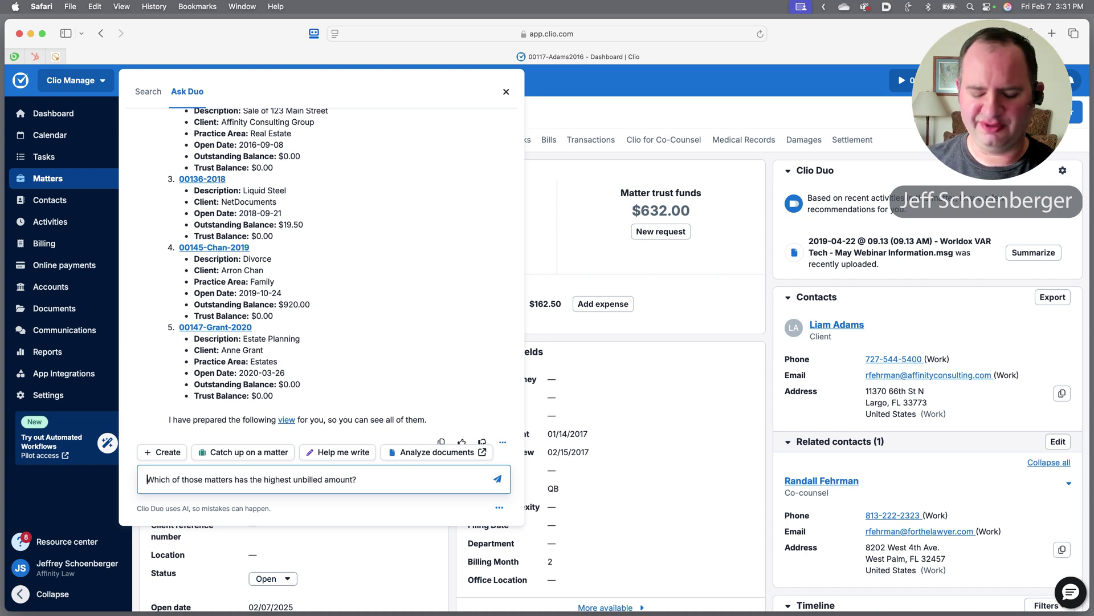
key(Return)
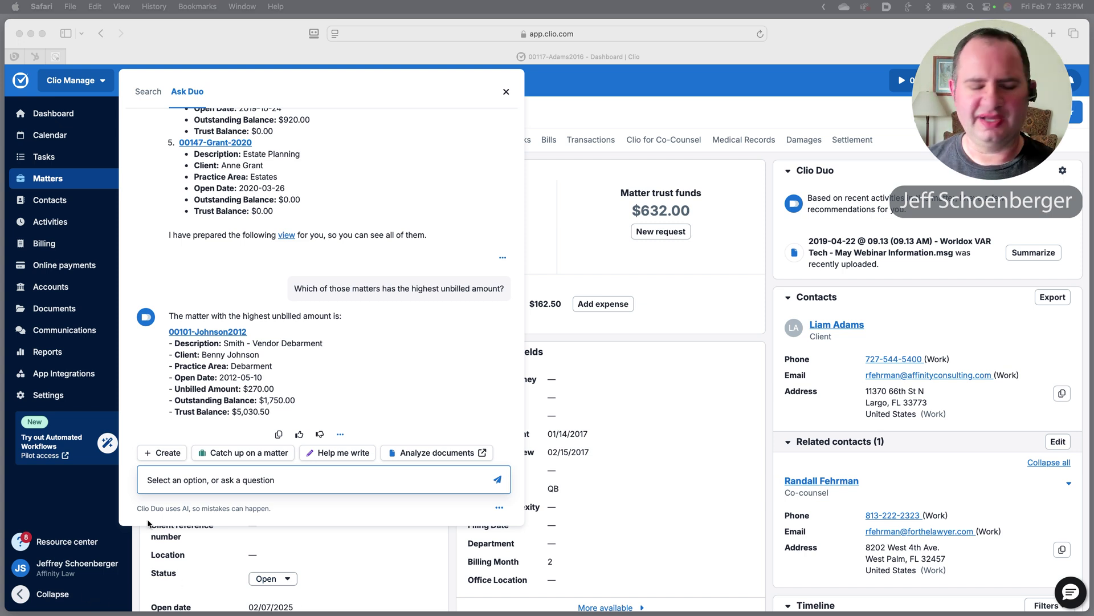
Ask Duo 'How many open matters de we have?' and answer 'yes' to list them.
click(170, 485)
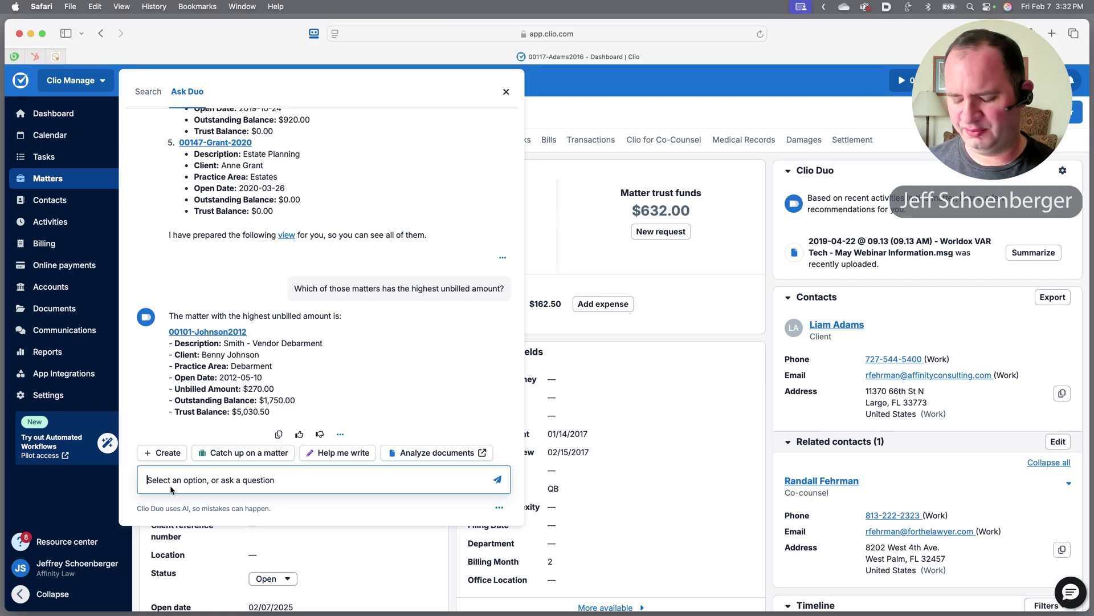
text(How many open matters de we have?)
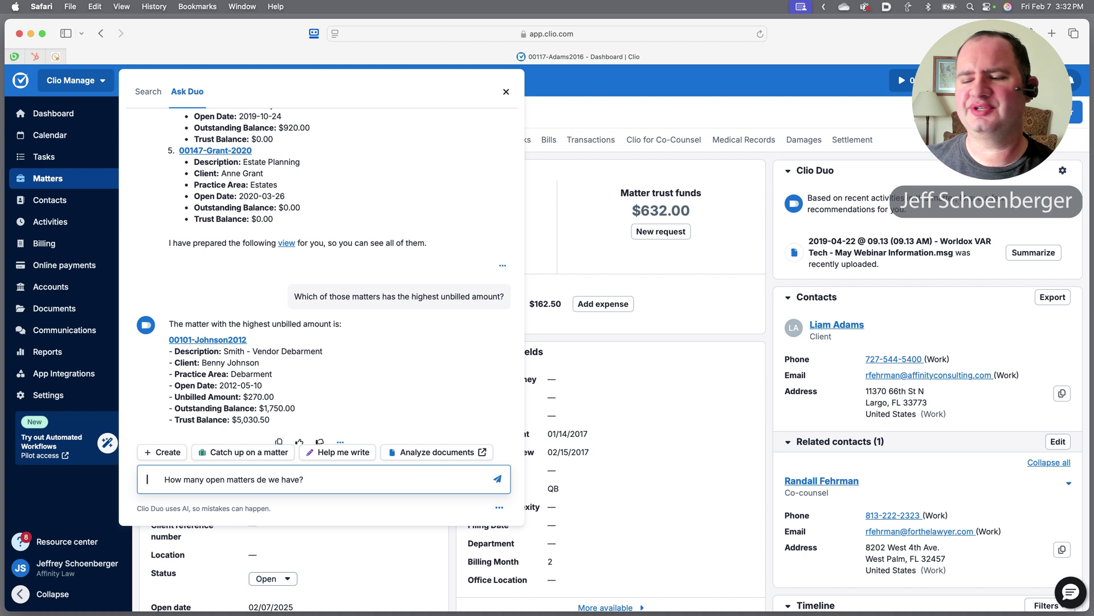
key(Delete)
key(Delete)
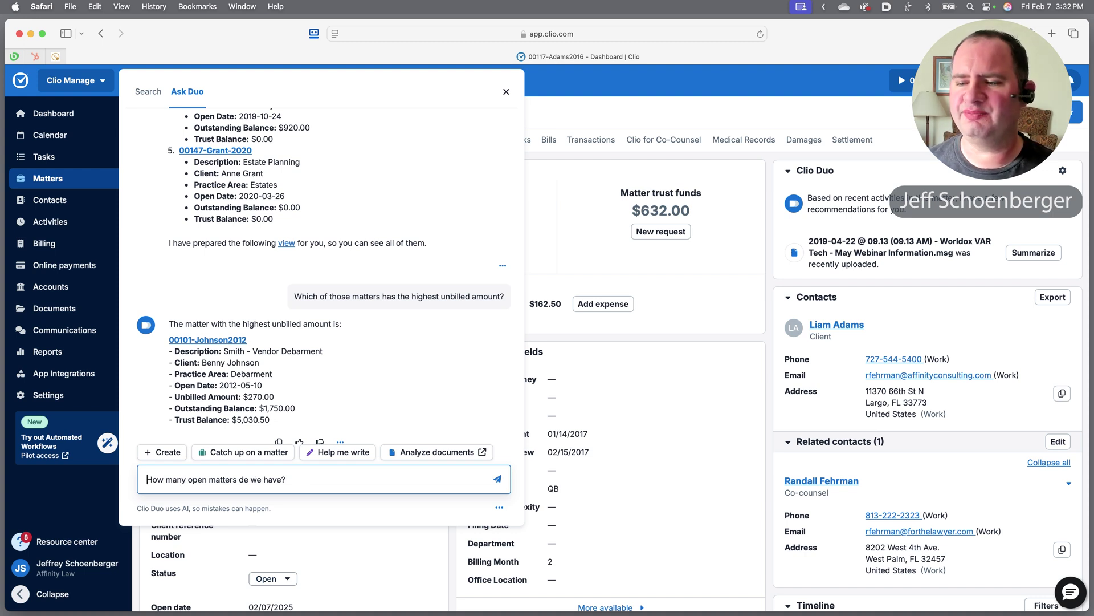
key(Return)
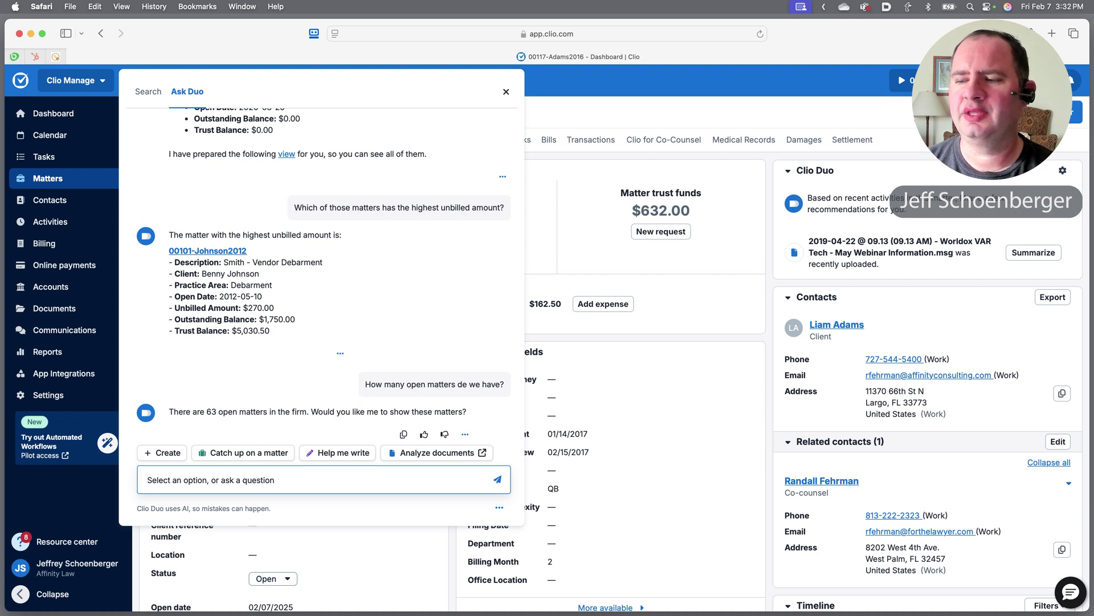
text(yes)
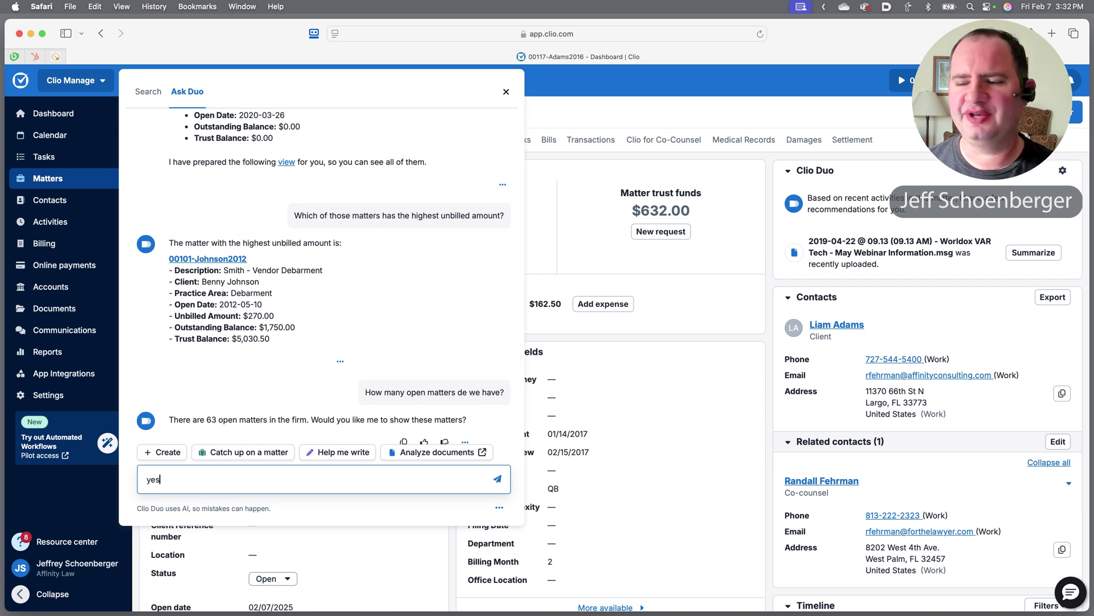
key(Return)
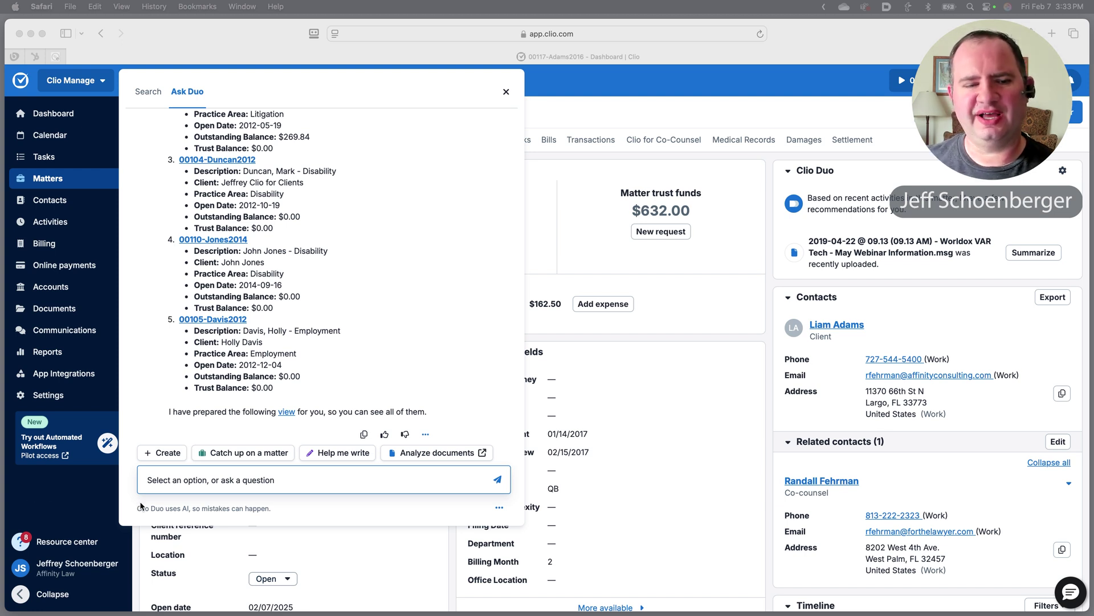
Ask Duo which matters have the named contact as the client.
click(168, 481)
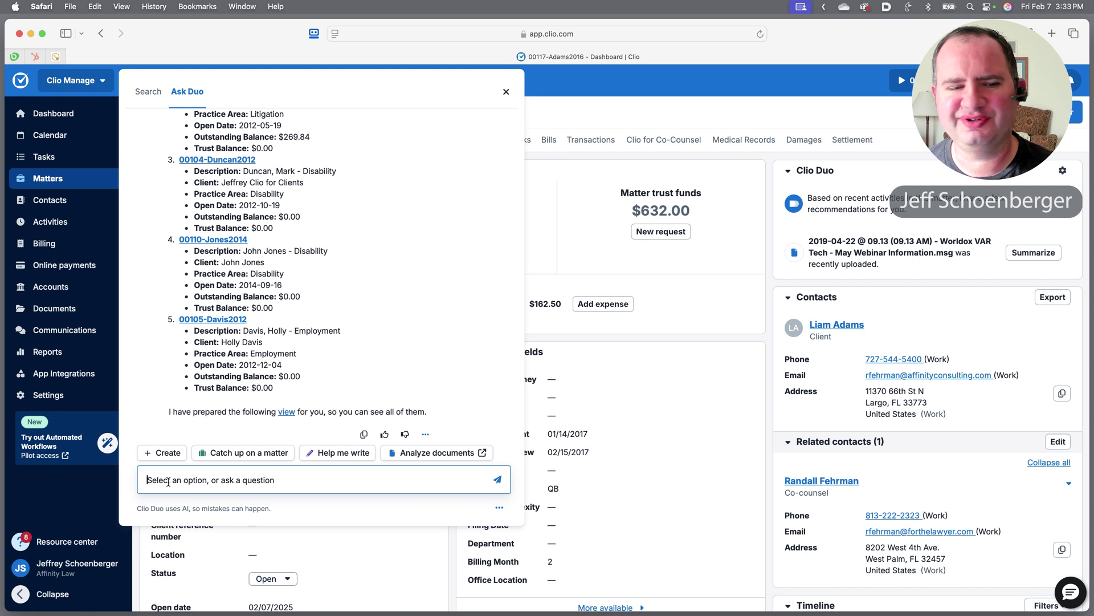
text(Do we have any matters where David Bowie is a client?)
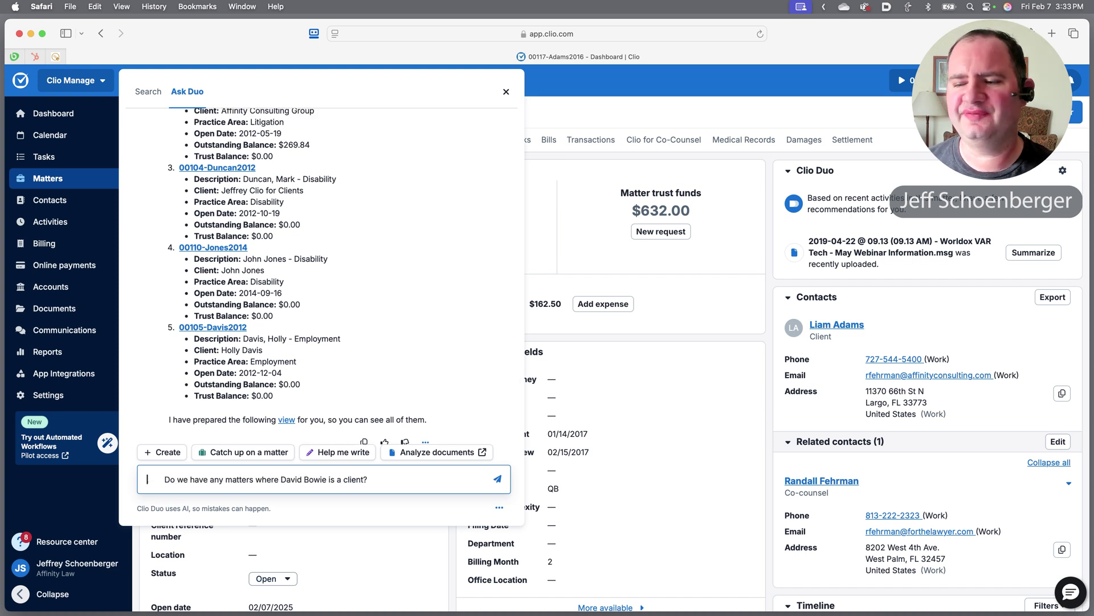
click(147, 479)
key(Delete)
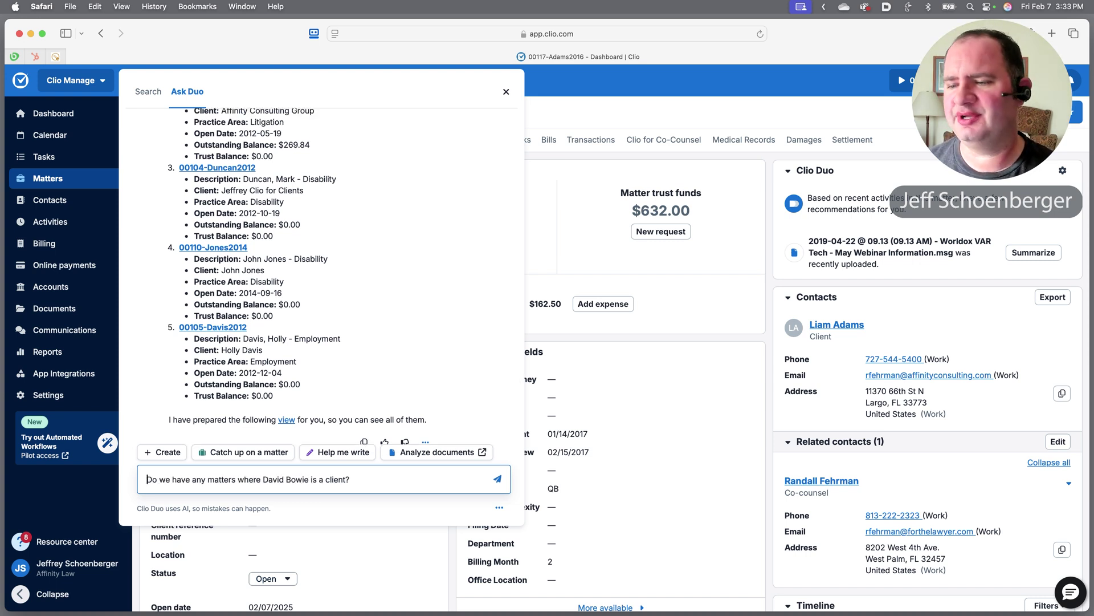
key(Return)
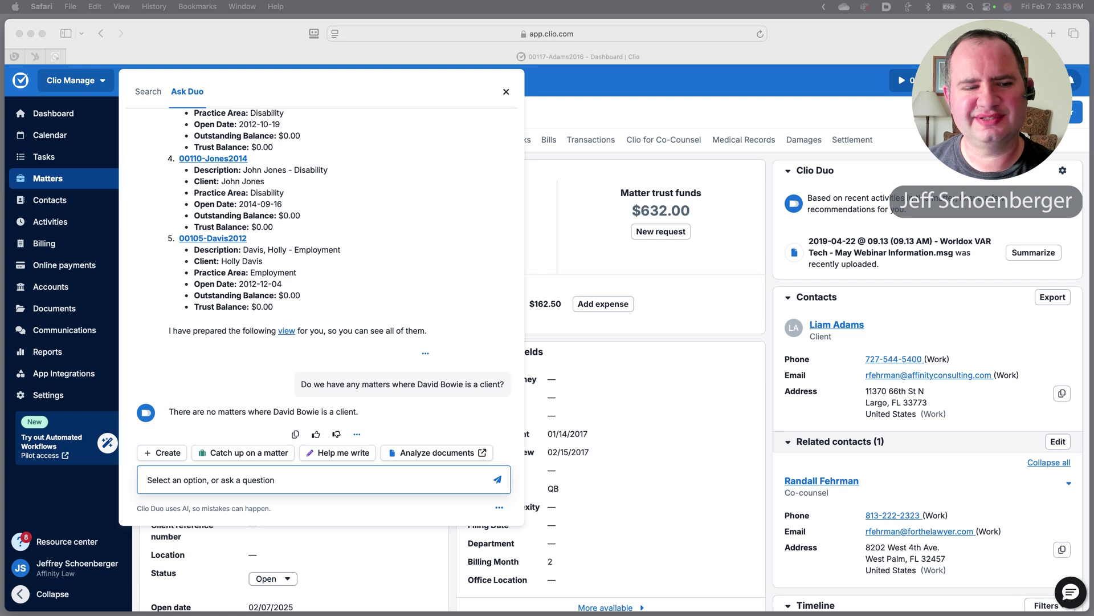
Ask Duo whether any open matters involve that same contact, adding the missing 'do'.
click(262, 475)
text(we have any open matters involving David Bowie?)
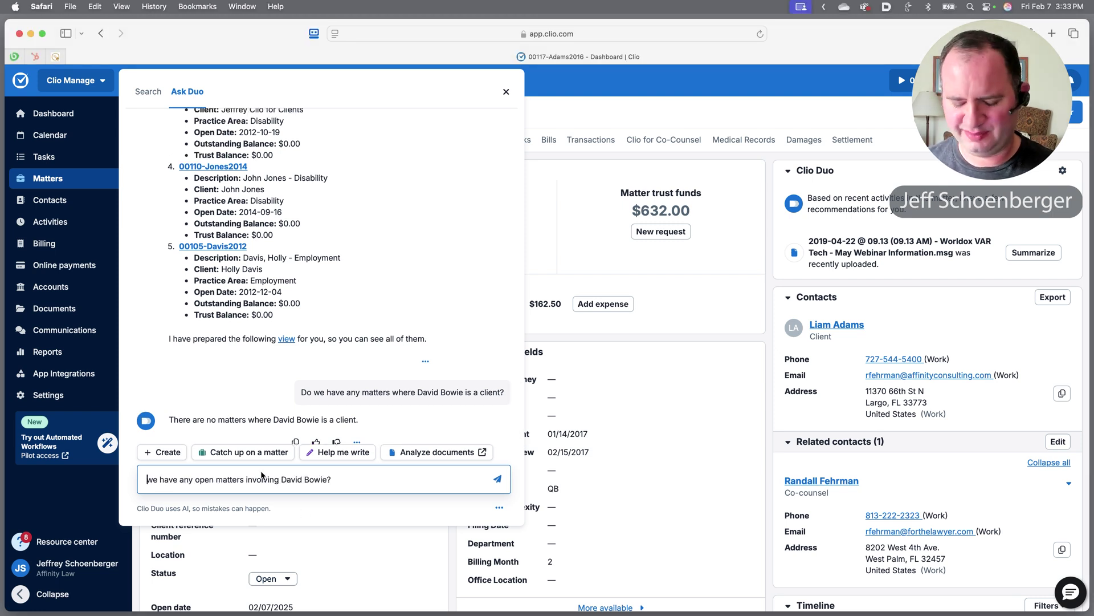
text(do)
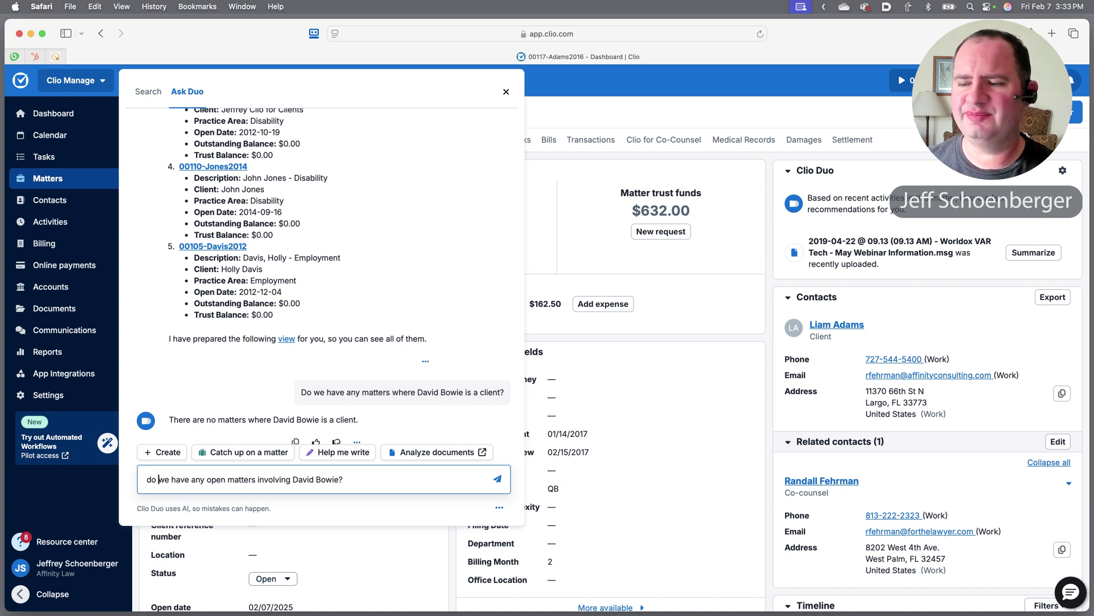
key(Return)
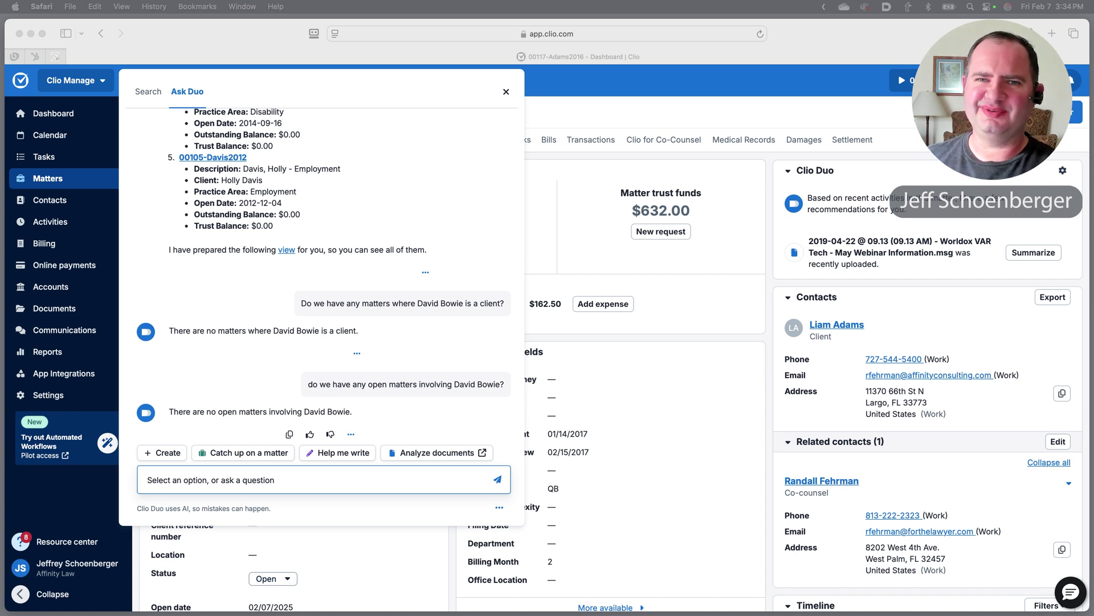
Ask Duo which matters list that contact as a related contact.
click(187, 481)
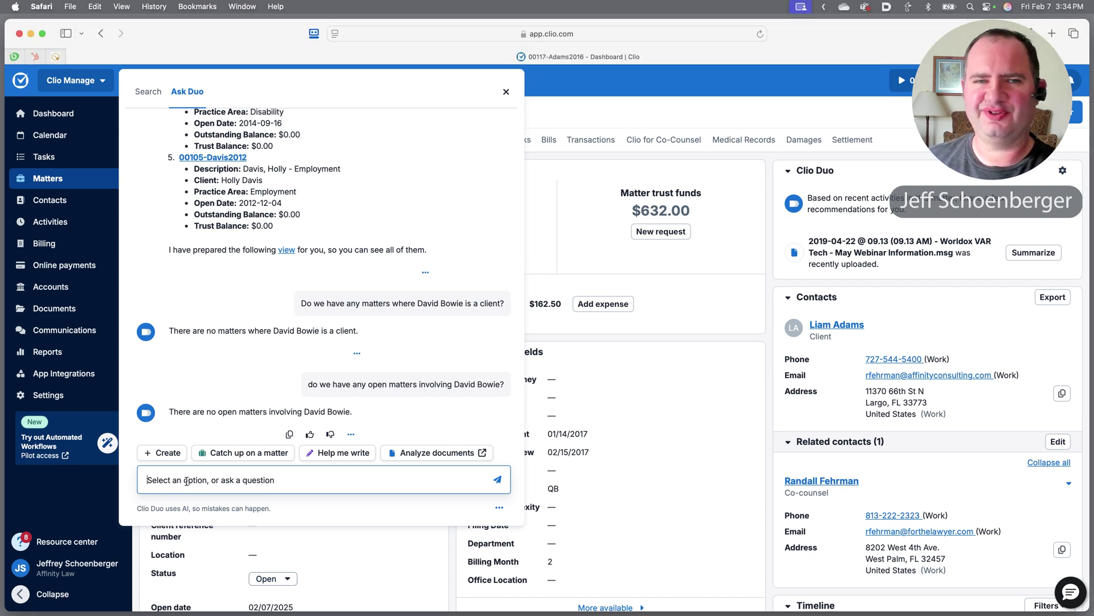
text(Do we have any matters where David Bowie is a related contact?)
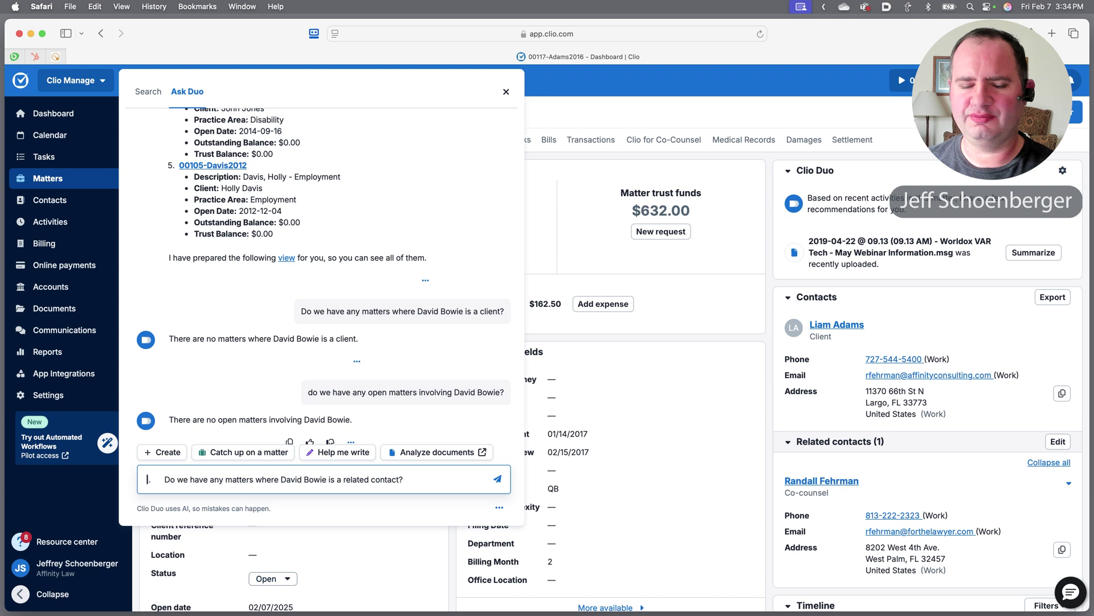
key(Delete)
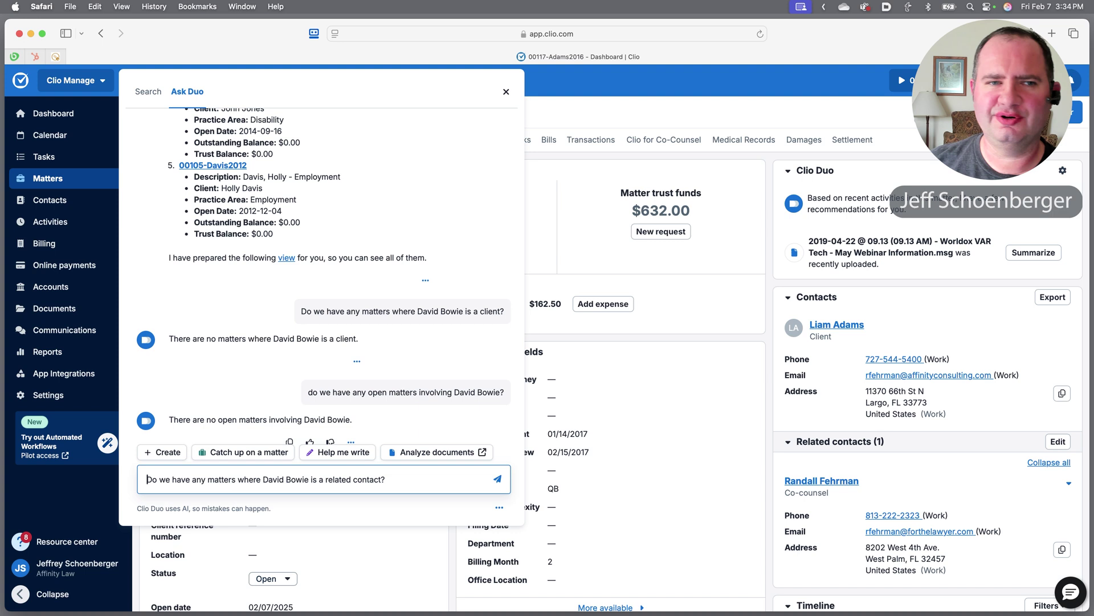
key(Return)
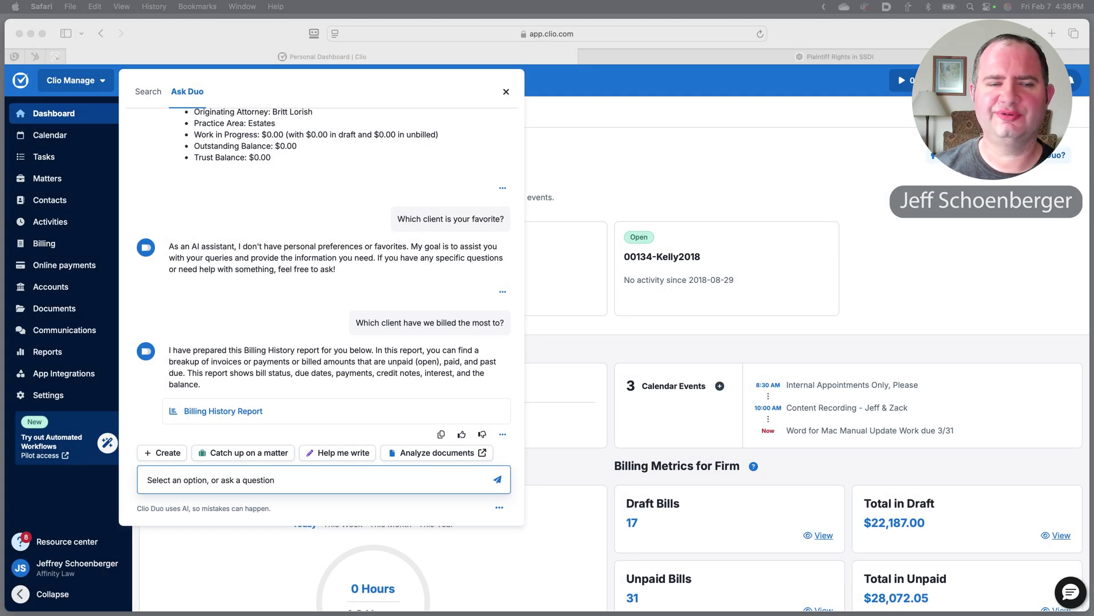
Ask Duo to list the client's two open matters.
click(166, 482)
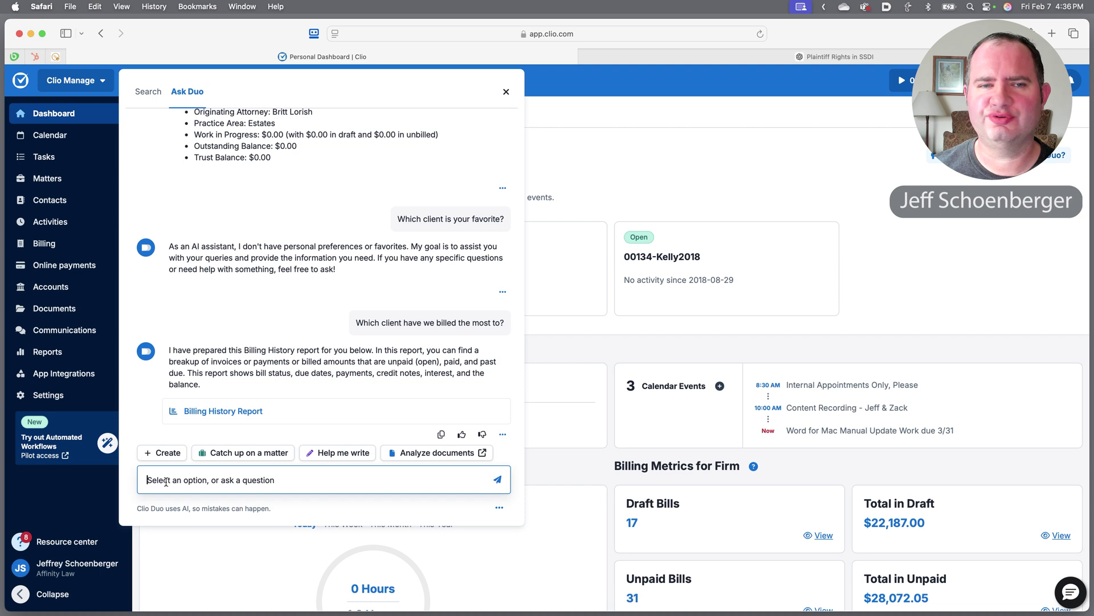
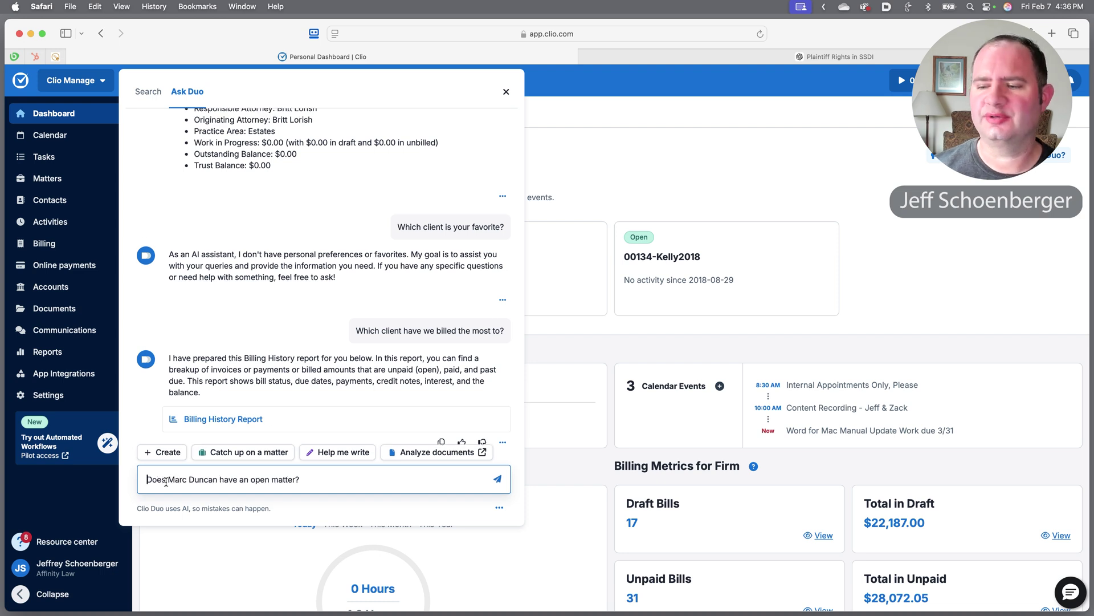
key(Return)
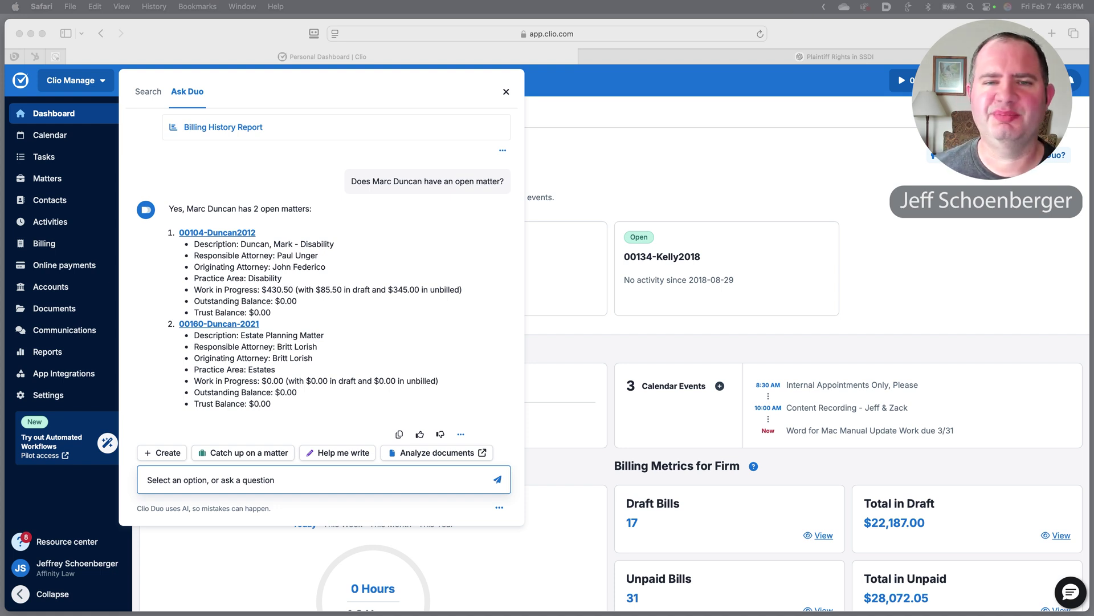
Ask Duo to summarise the email about the client's disability case.
click(153, 481)
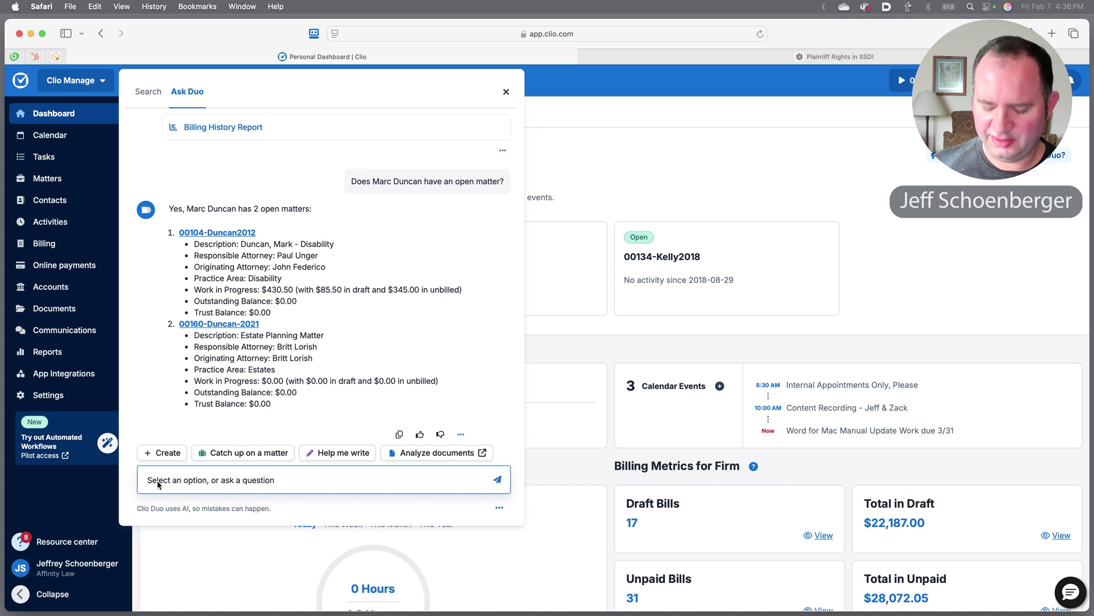
text(Have I emailed him about his disability case?)
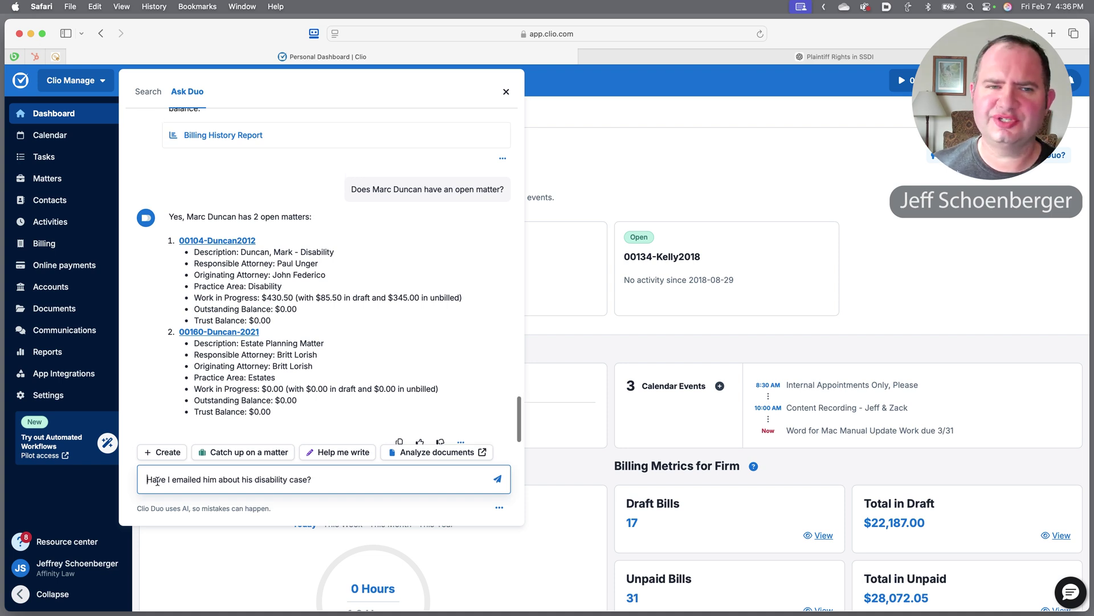
key(Return)
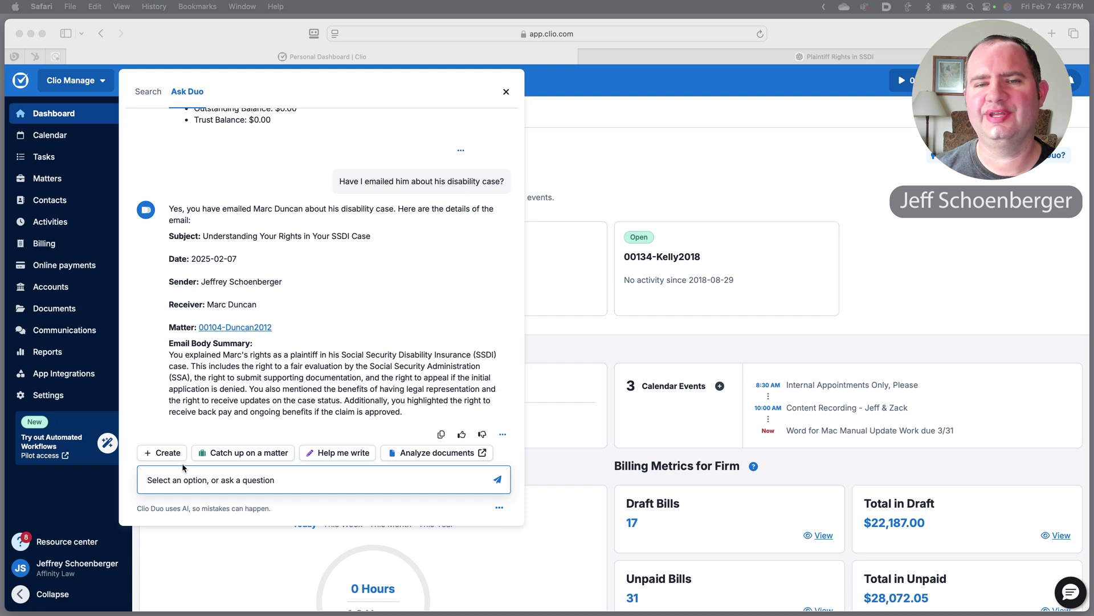
Ask Duo for the client's contact details, including phone number and address.
click(184, 482)
text(Show me Marc's contact details)
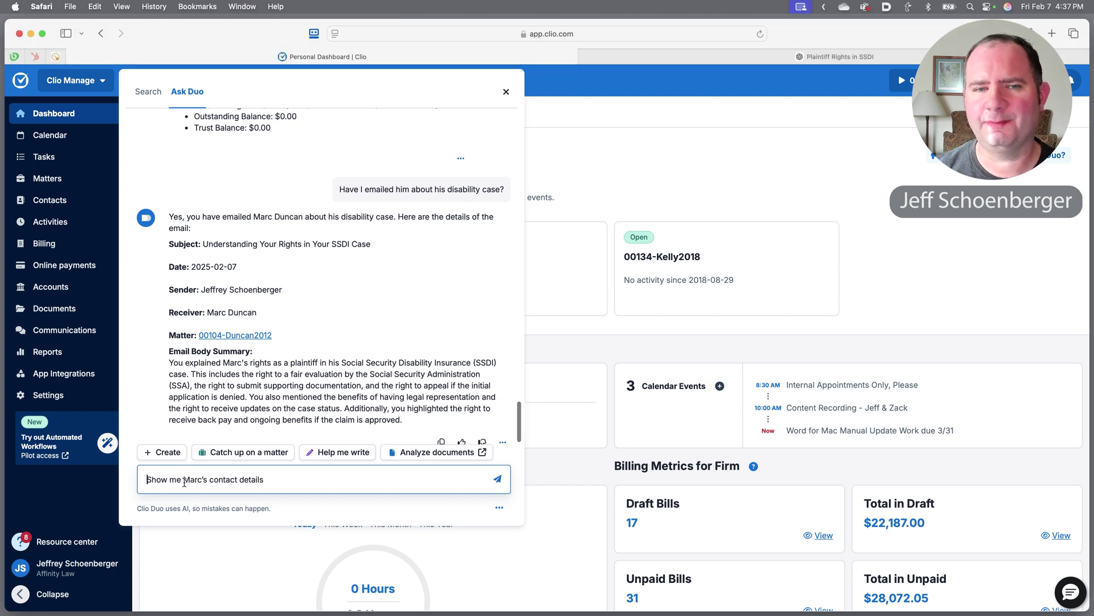
key(Return)
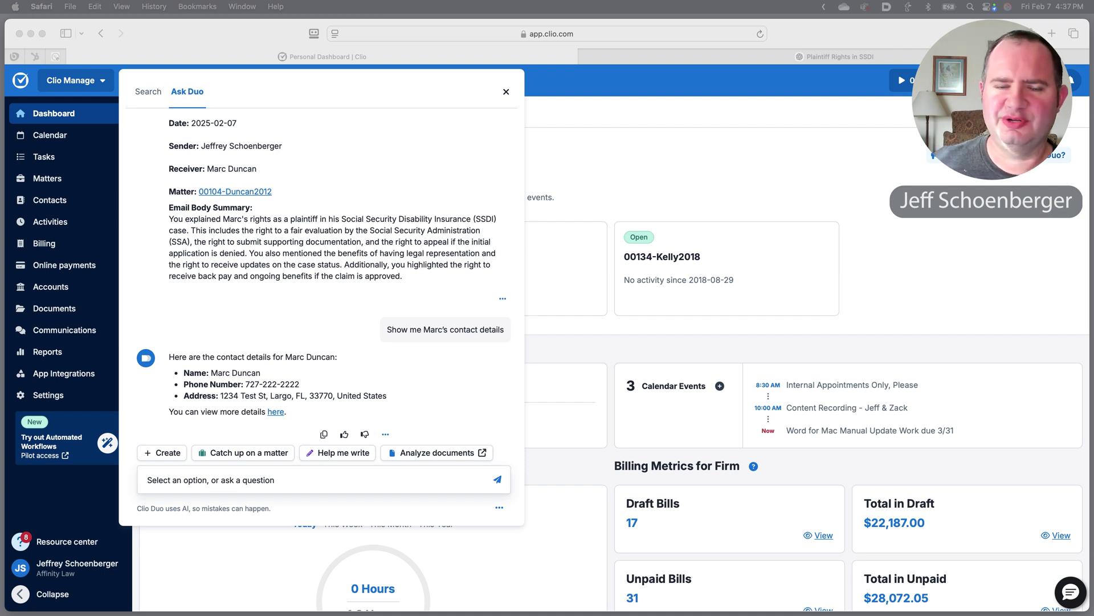
Ask Duo for another contact's phone number and address details.
click(187, 480)
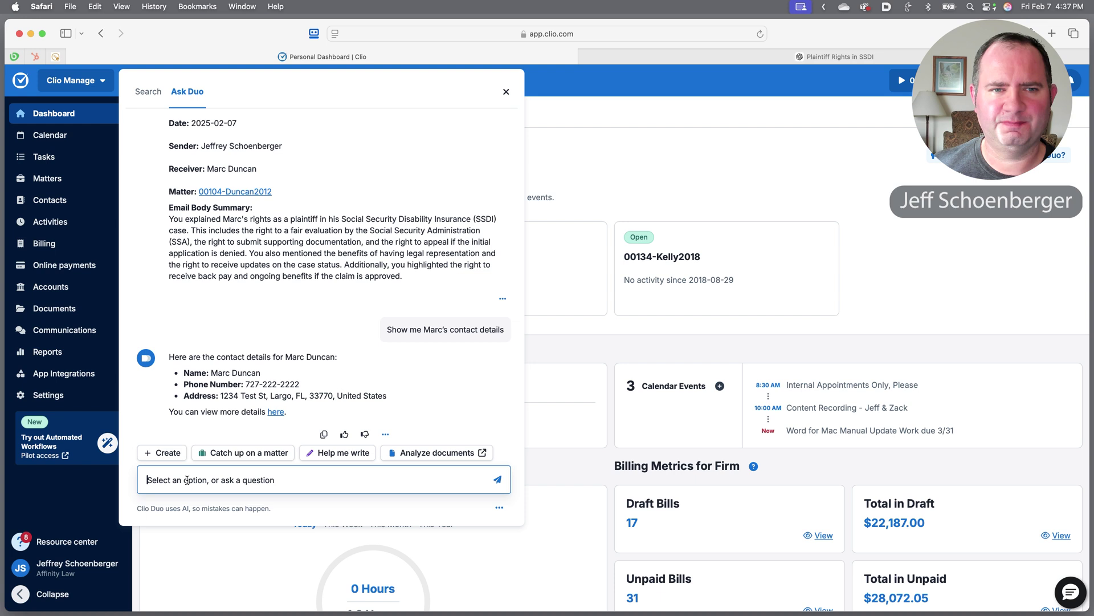
text(What’s David Bowie’s number?)
key(Return)
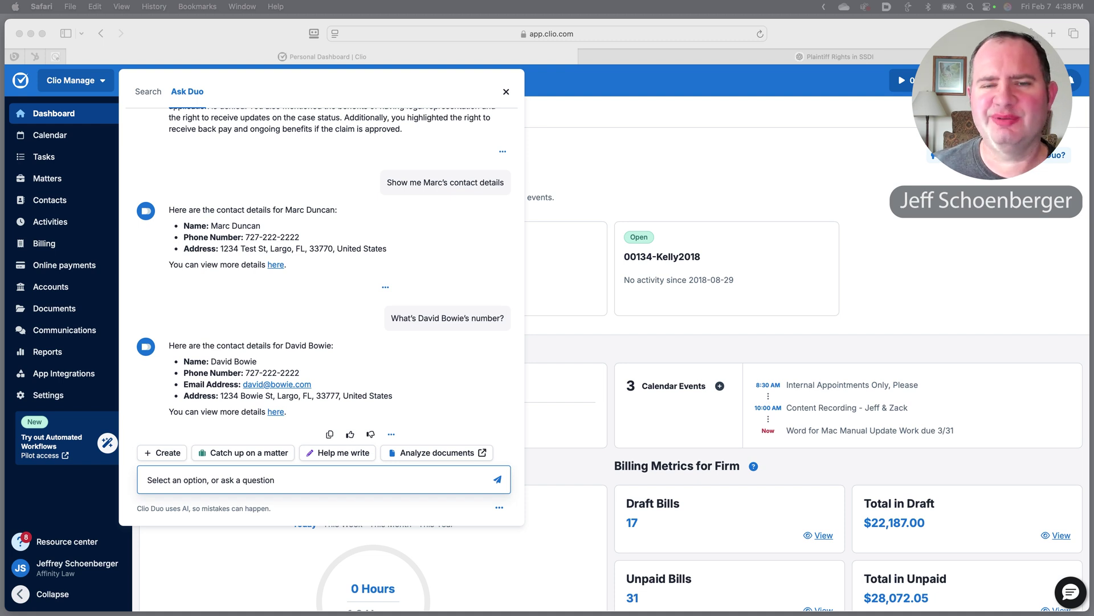
Ask Duo whether a second client has an open family-law case.
click(165, 482)
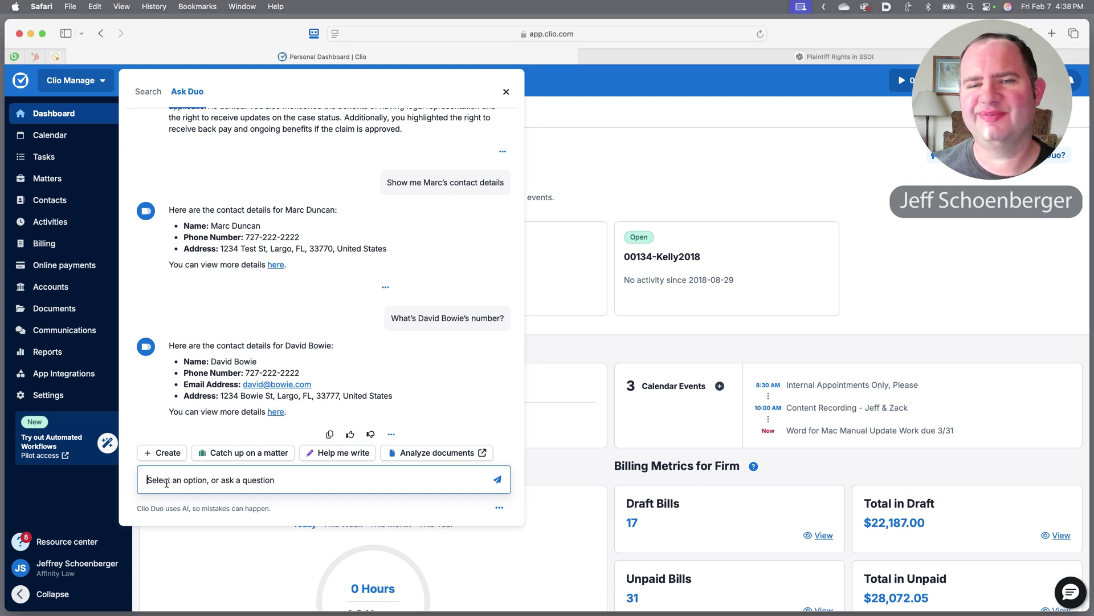
text(Do we have an open case with Bugs Bunny?)
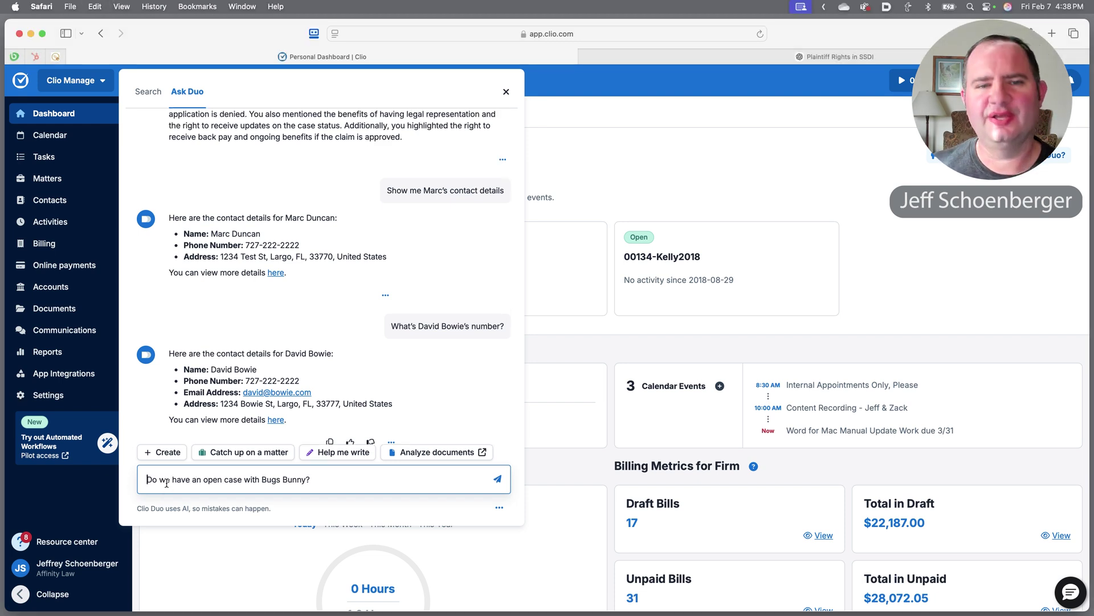
key(Return)
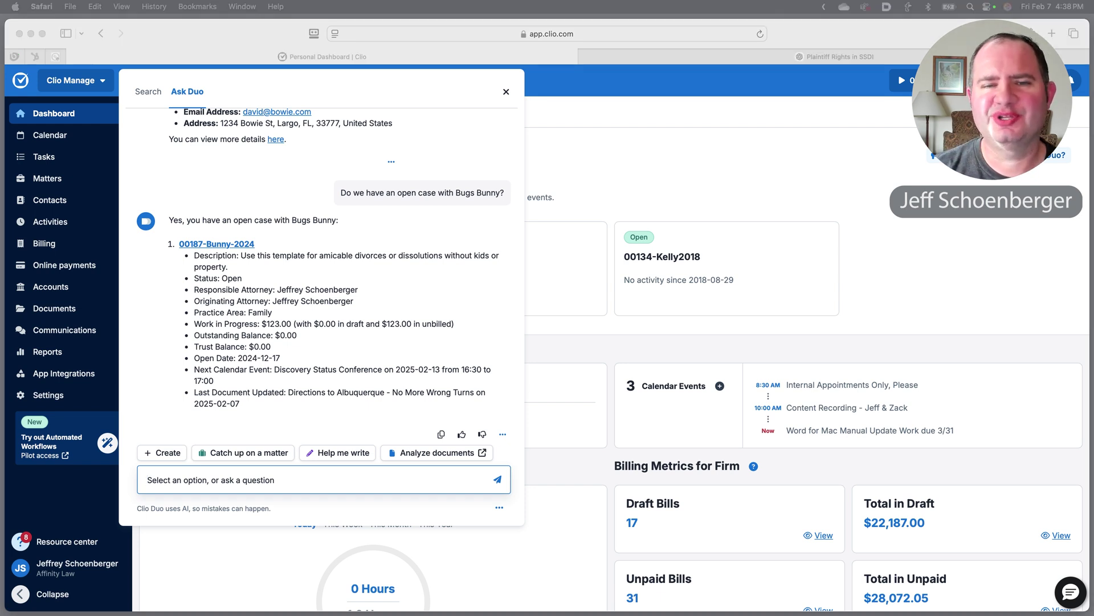
Ask Duo for the case's last communication and its upcoming deadlines.
click(172, 480)
text(What was the last communication on that file?)
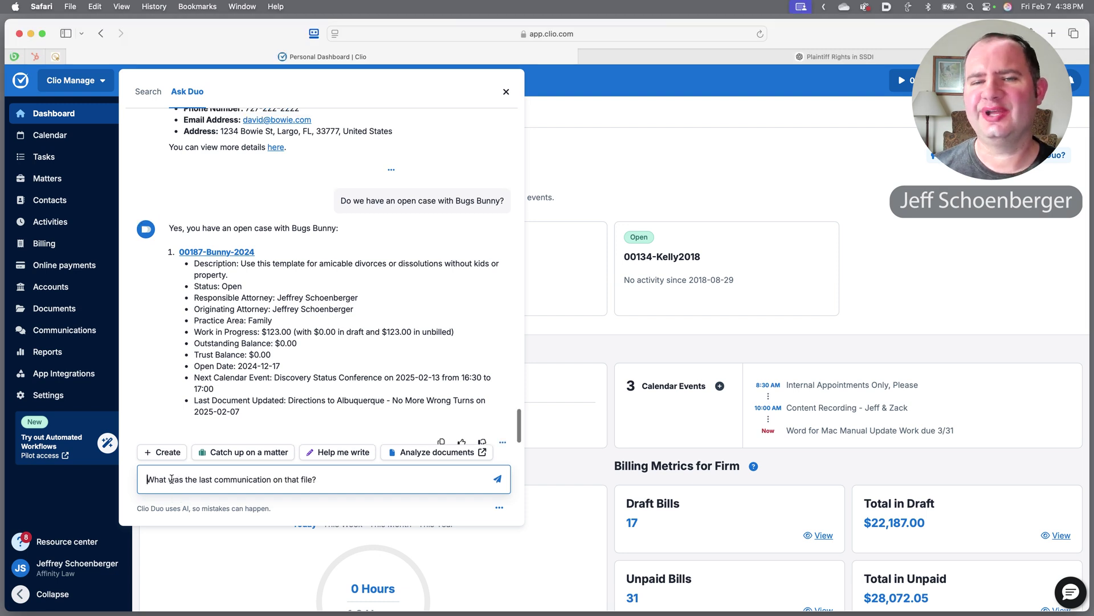
key(Return)
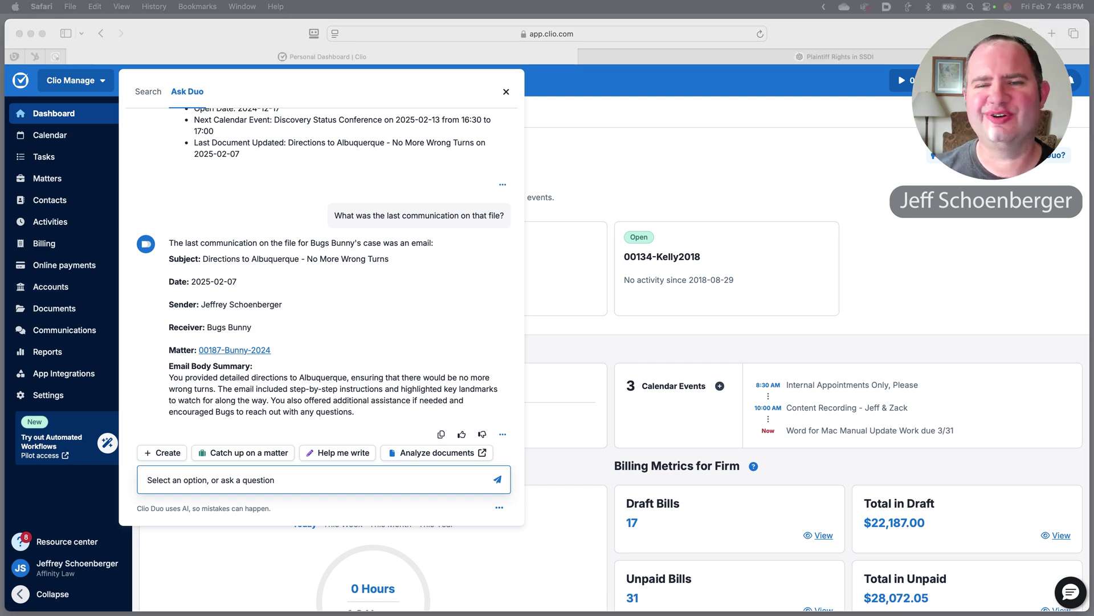
click(177, 492)
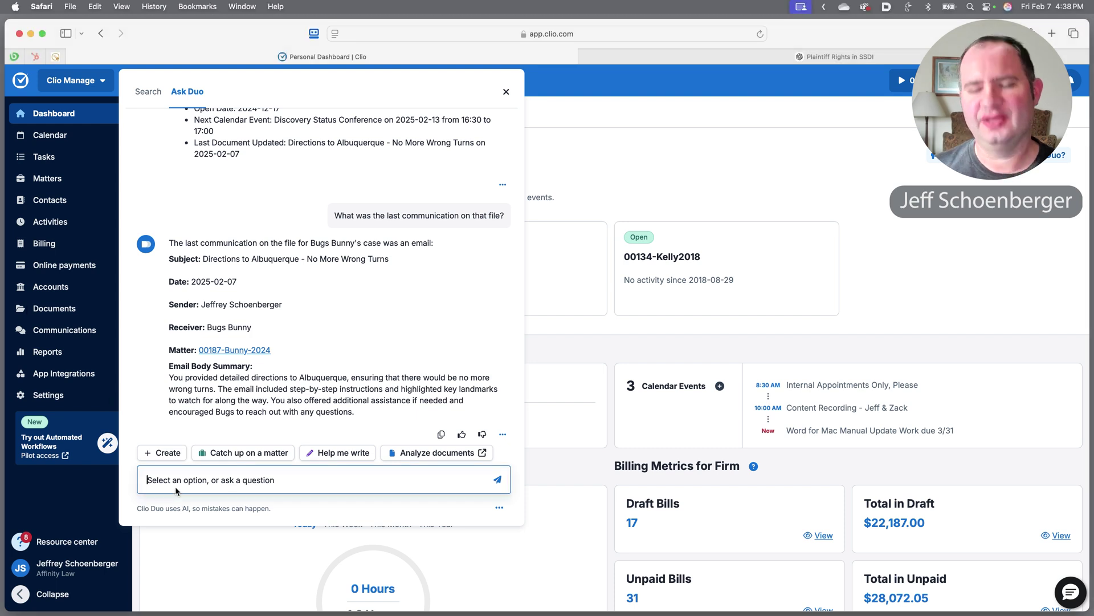
text(Do we have any upcoming deadlines for the Bunny matter?)
key(Return)
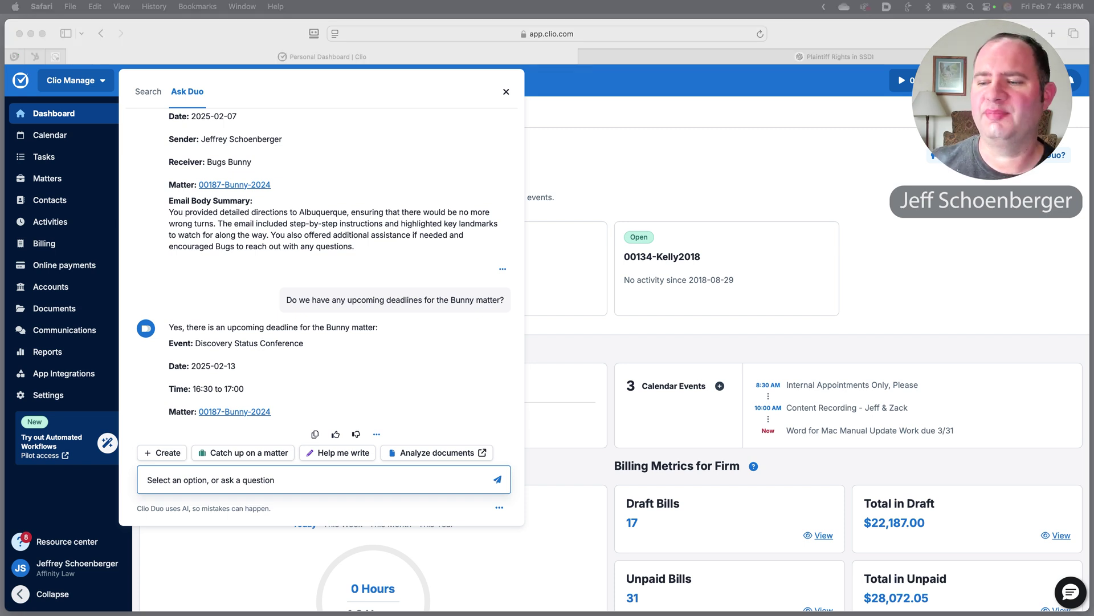
Ask Duo 'Can you tell me more about the meeting?' about the Discovery Status Conference.
click(172, 488)
text(Can you tell me more about the meeting?)
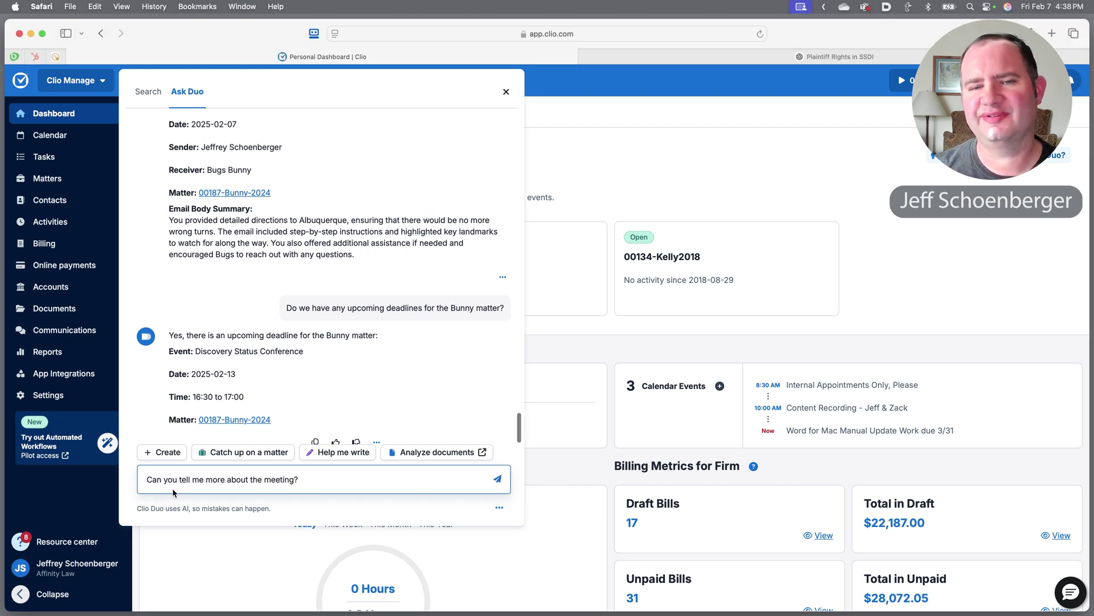
key(Return)
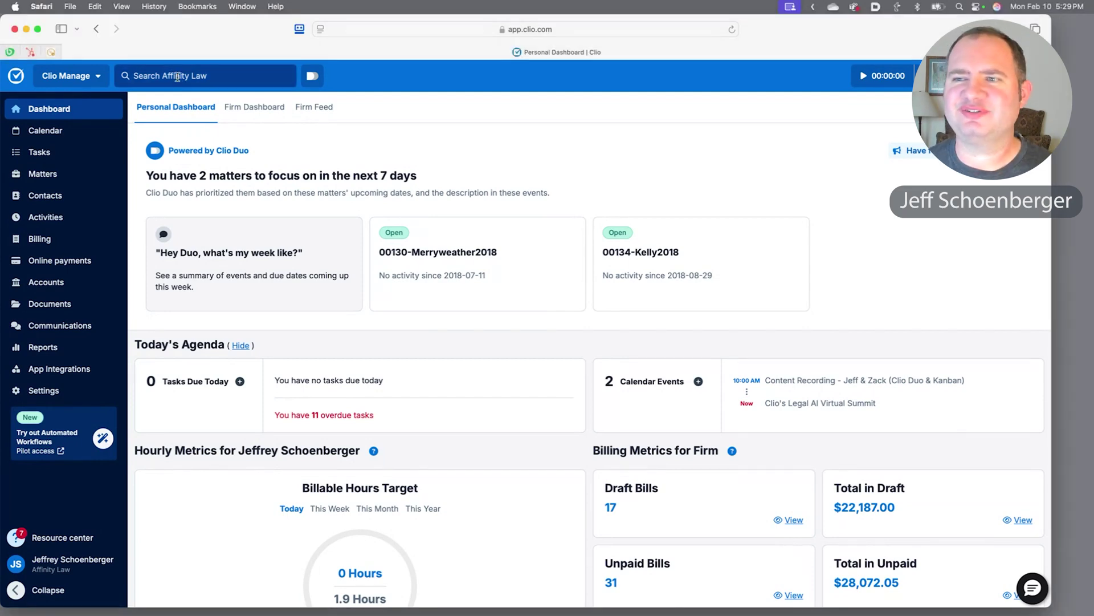
Ask Duo which documents were recently uploaded to the client's matter, getting three files.
click(312, 80)
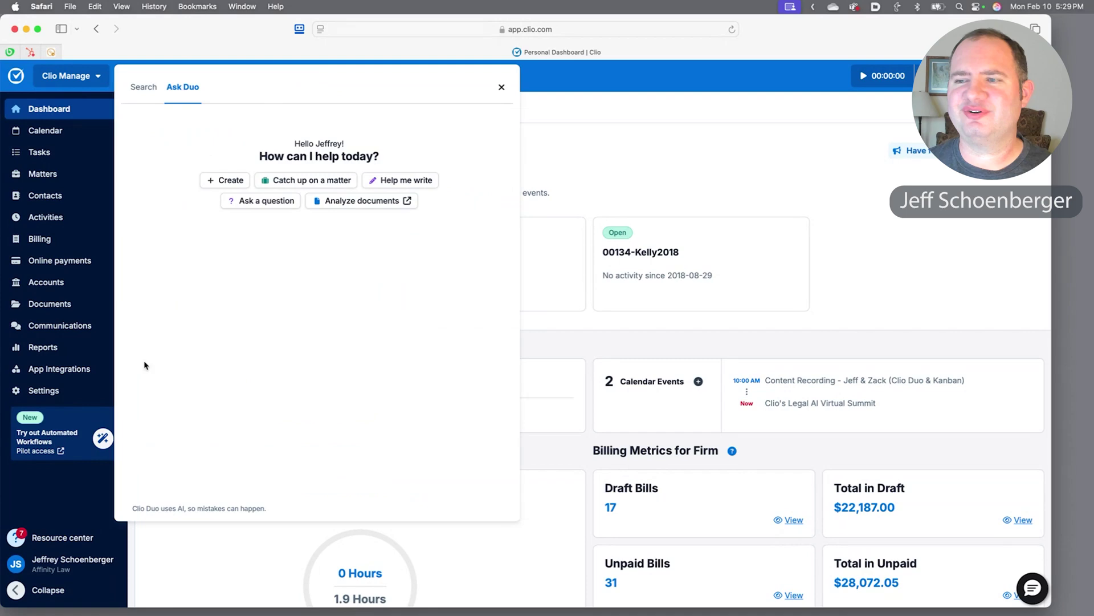
click(260, 202)
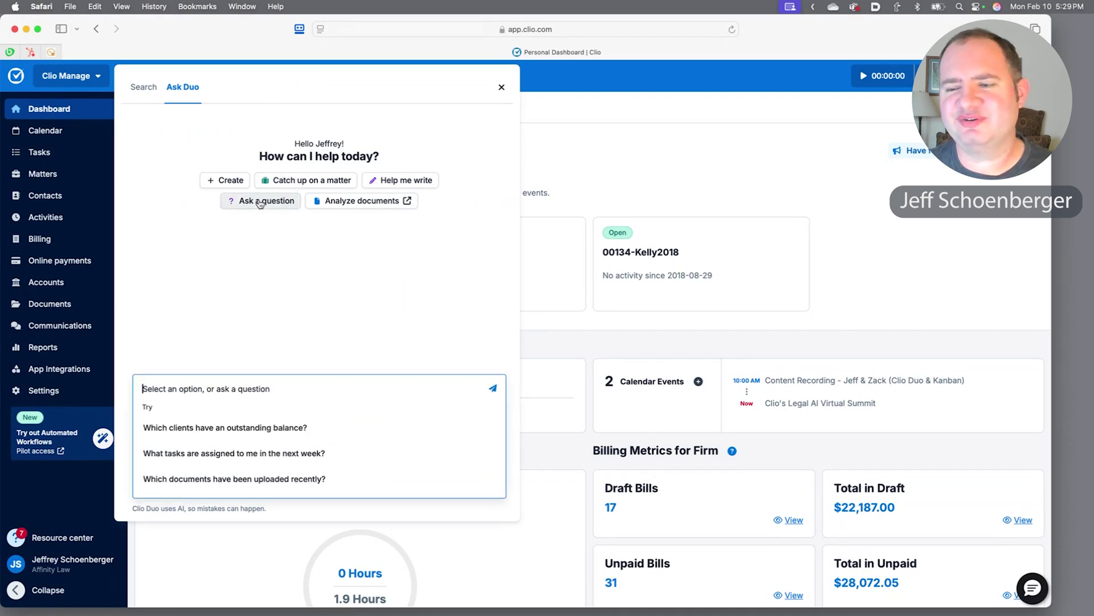
text(Which documents have been recently uploaded for Bugs Bunny's matter?)
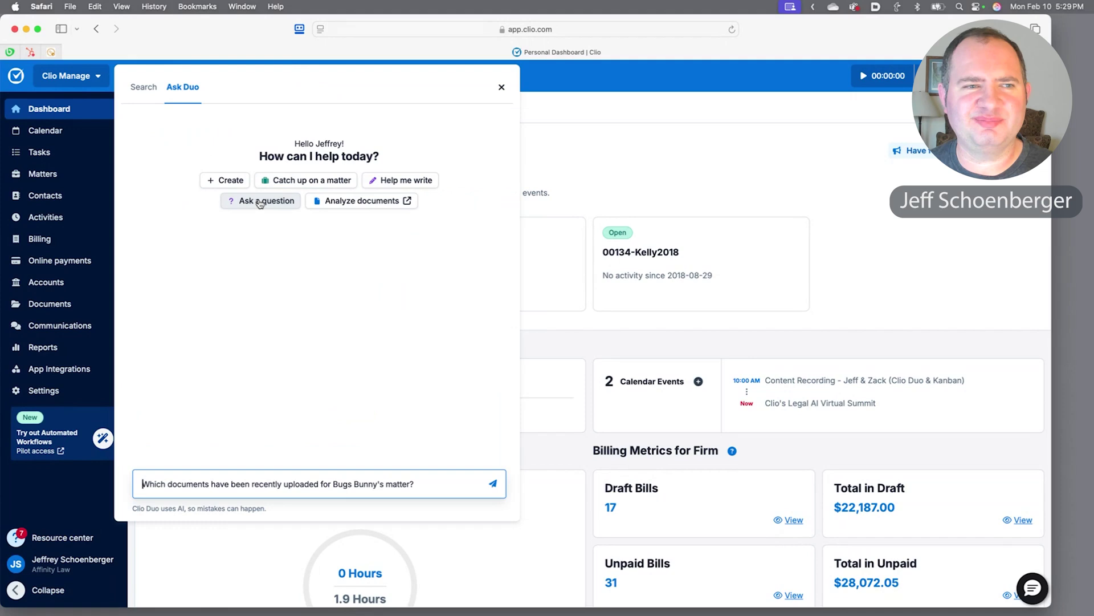
key(Return)
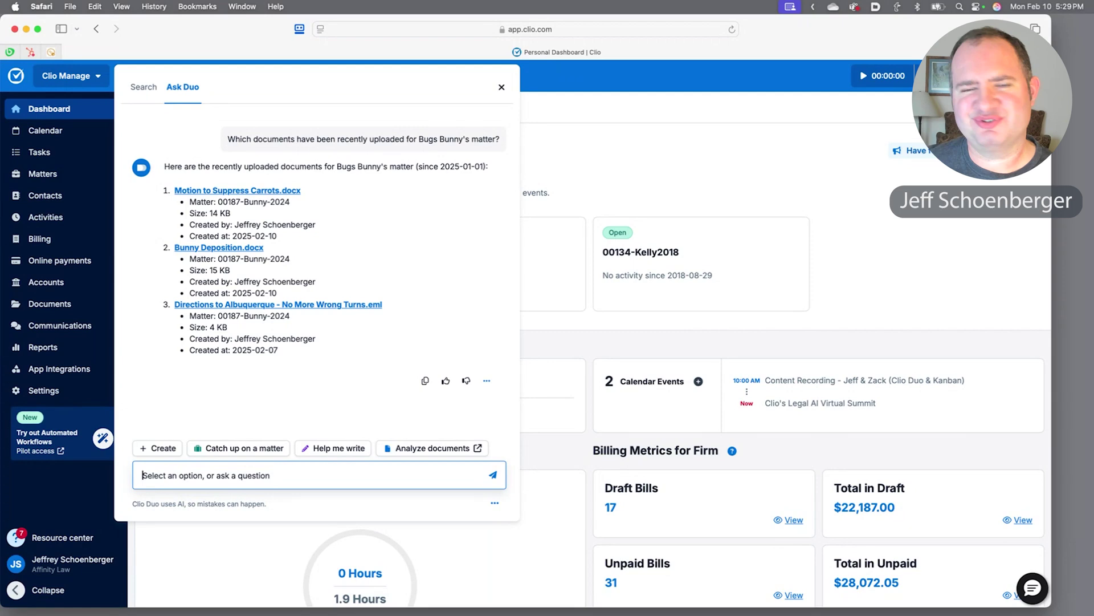
Open Motion to Suppress Carrots.docx, read its Duo summary, and bring Ask Duo back over it.
click(250, 190)
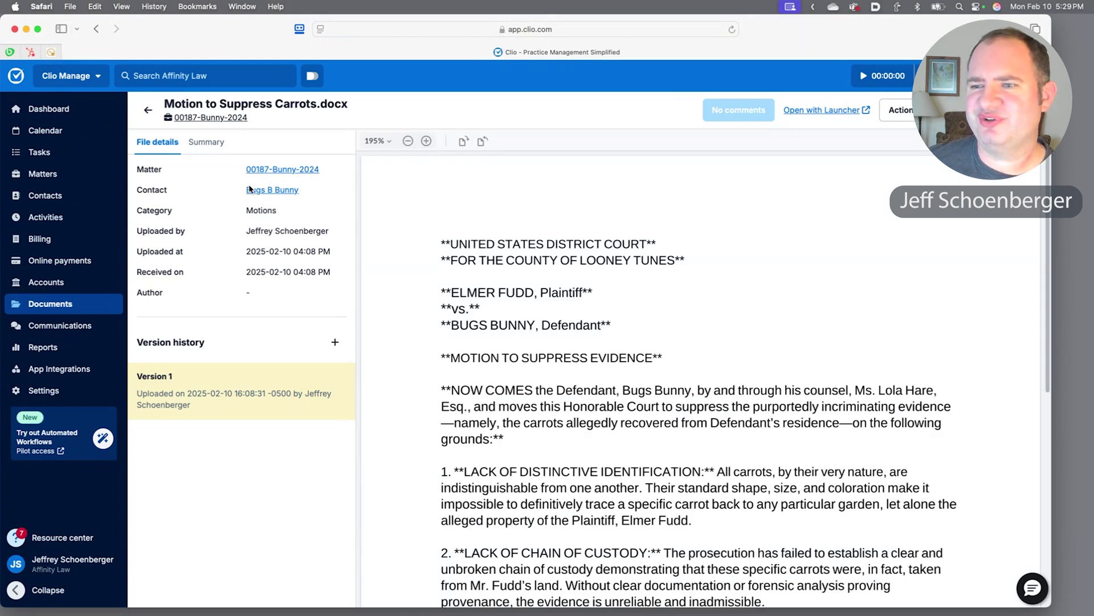
click(214, 149)
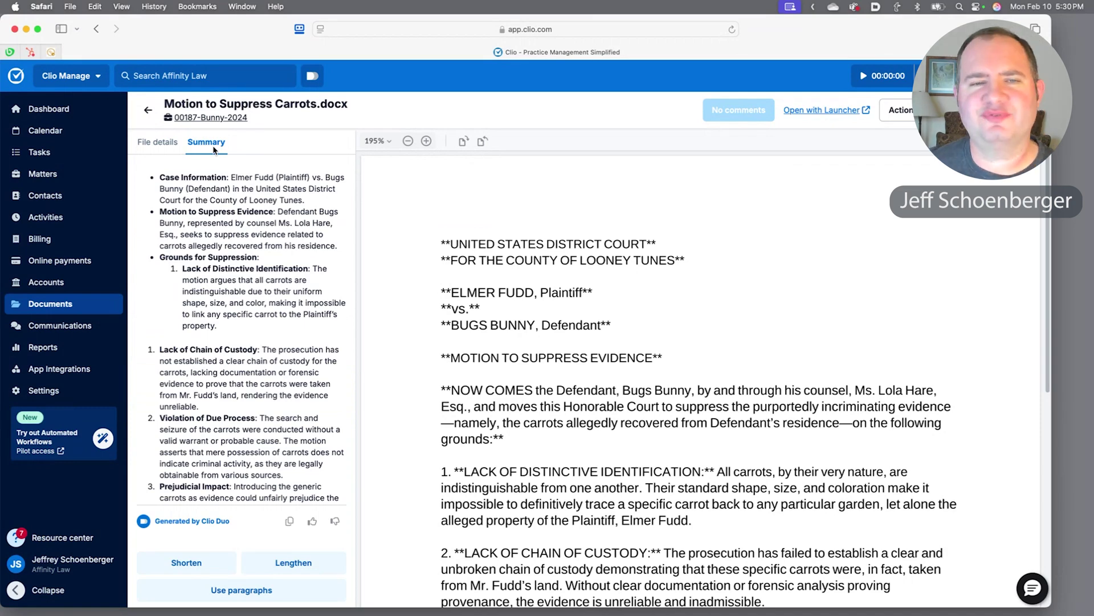
scroll(163, 304, down, 1)
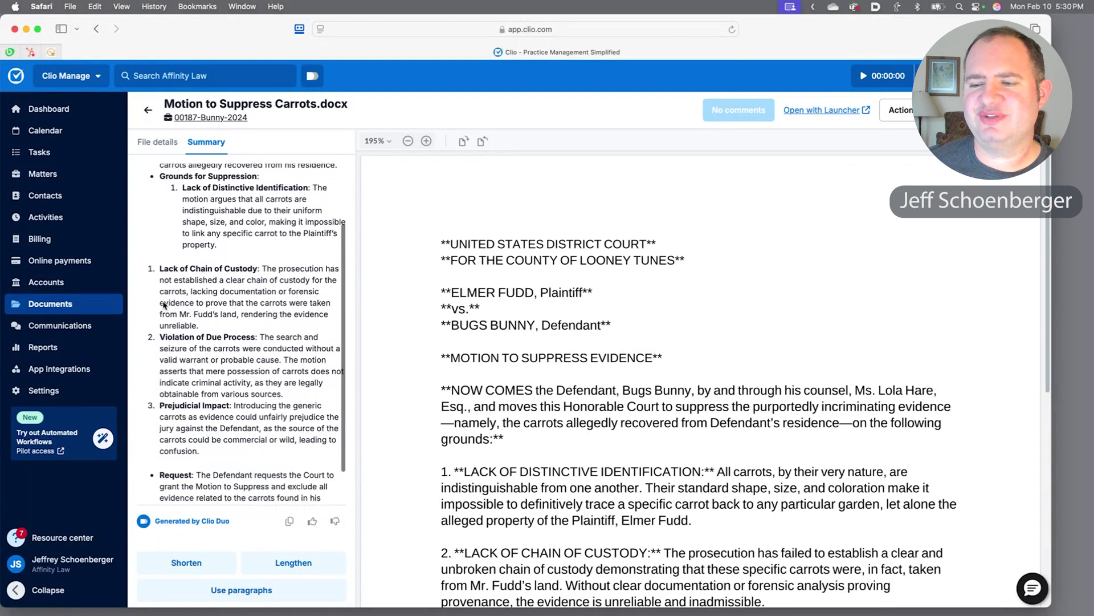
scroll(164, 305, down, 2)
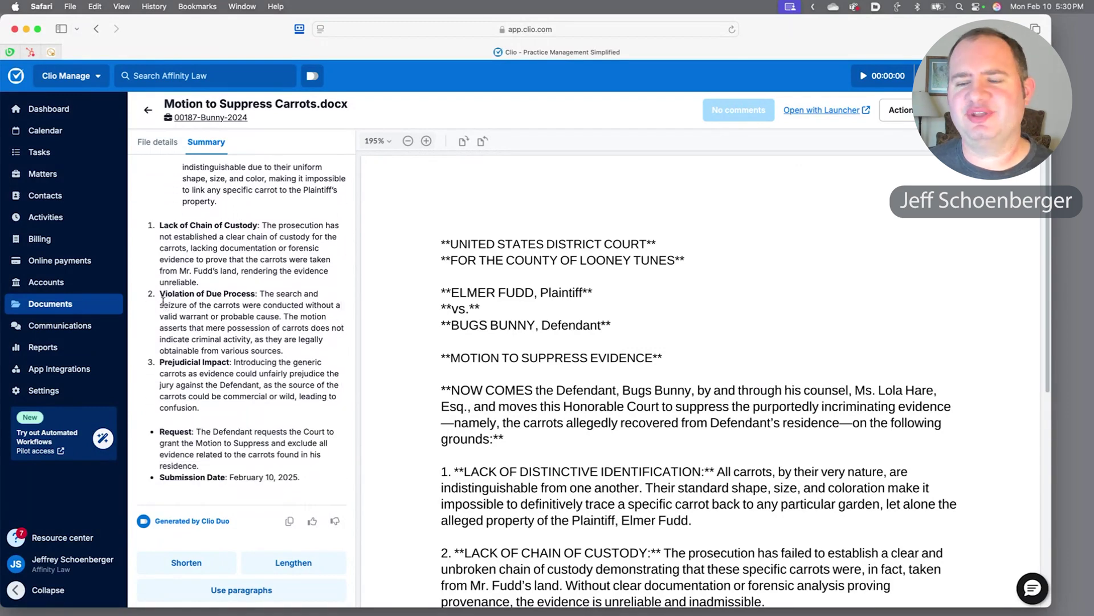
click(313, 77)
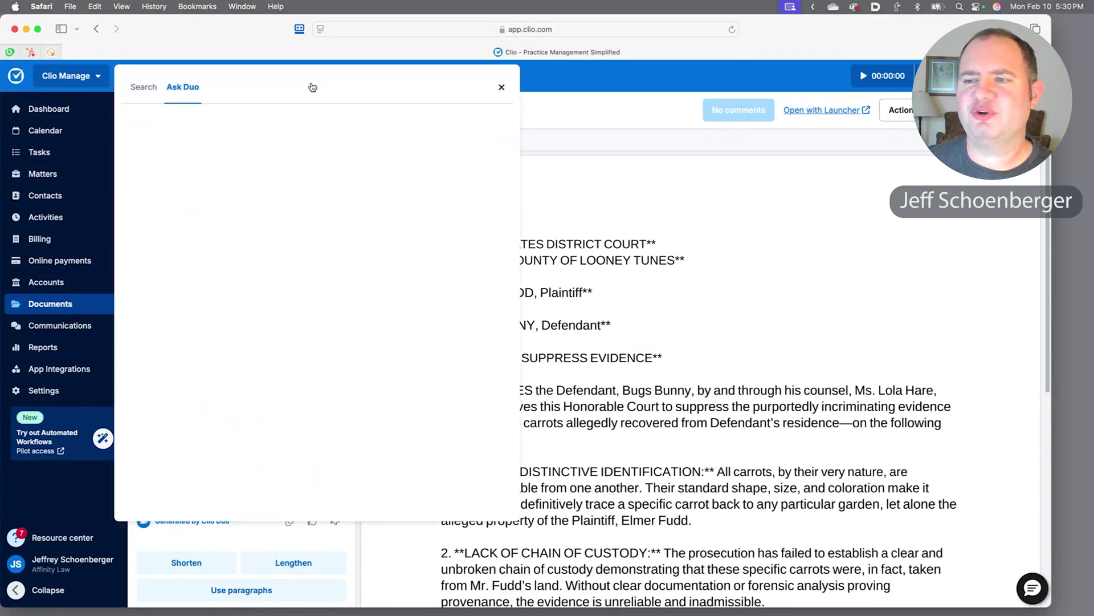
Open Bunny Deposition.docx from Duo's answer and generate its Duo summary.
scroll(194, 156, up, 2)
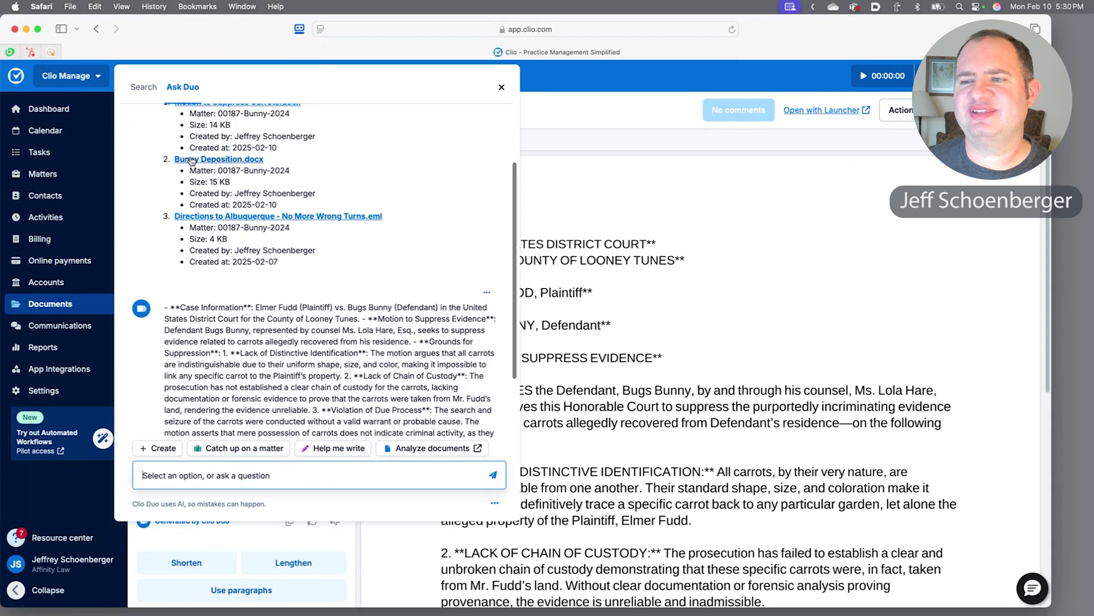
click(192, 160)
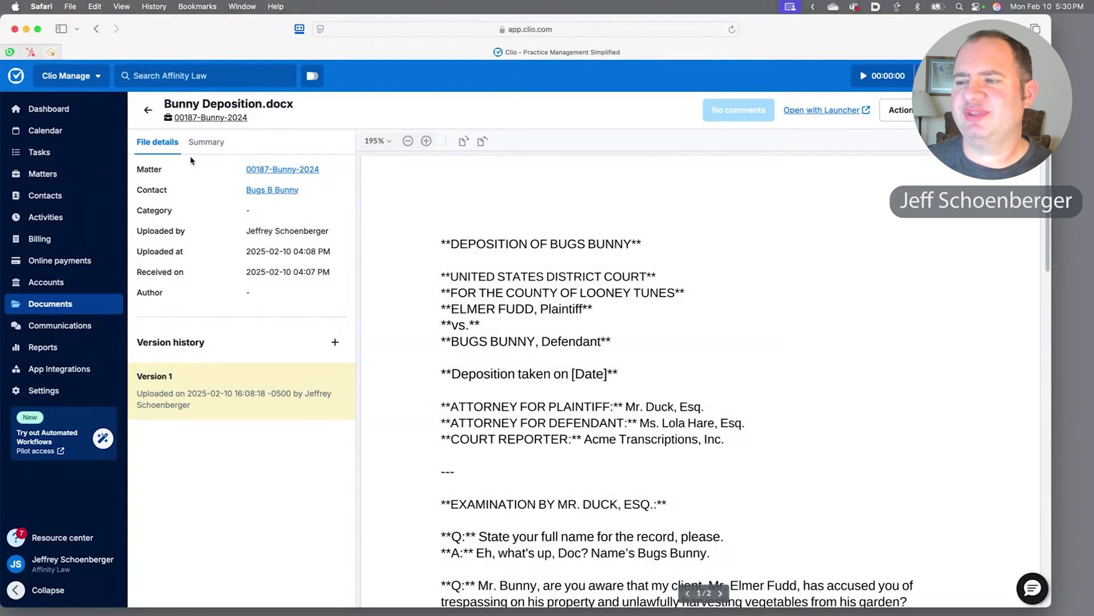
scroll(410, 328, down, 5)
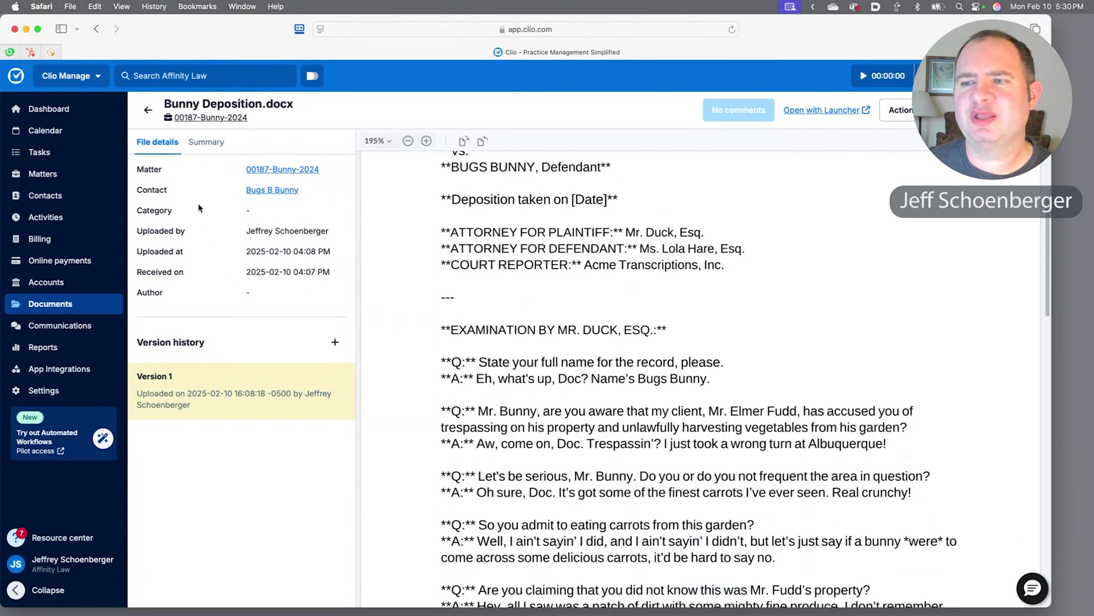
click(199, 151)
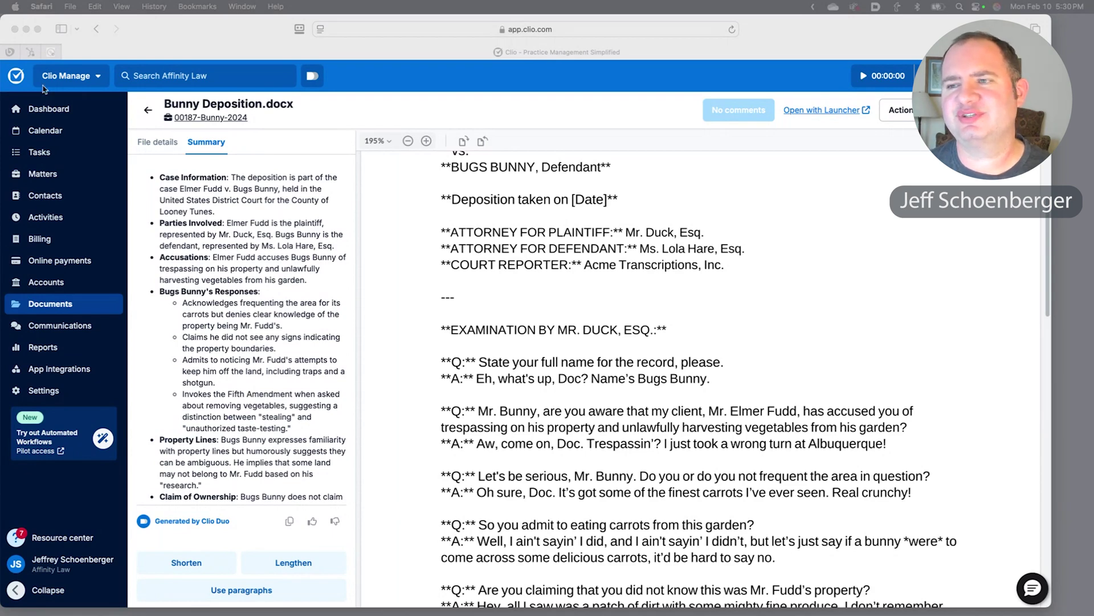
click(312, 76)
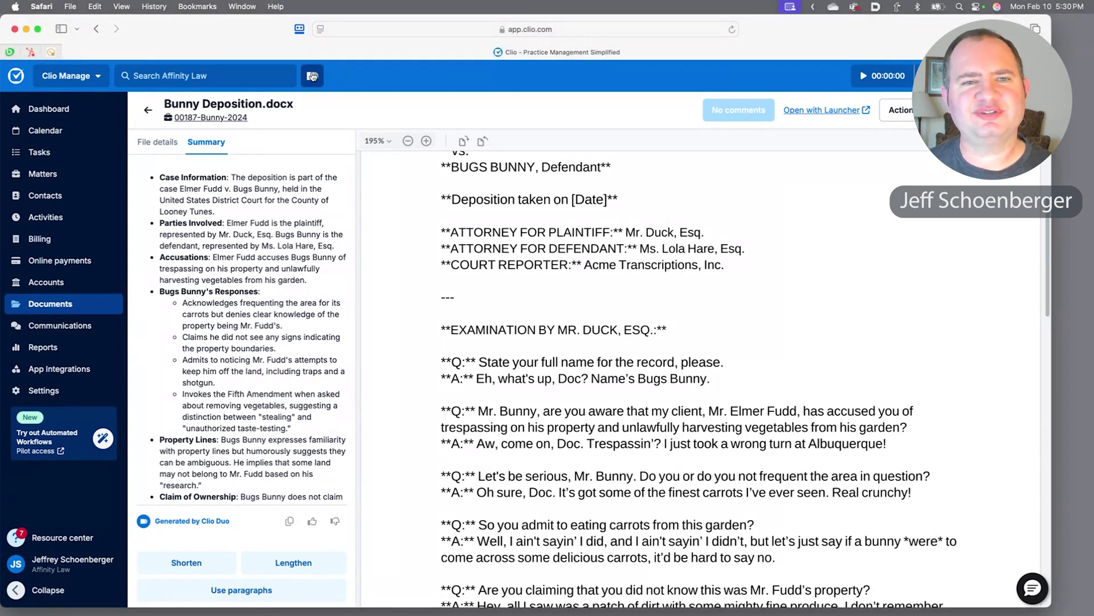
Ask Duo which documents were added to my cases since the weekend, listing four files.
click(313, 76)
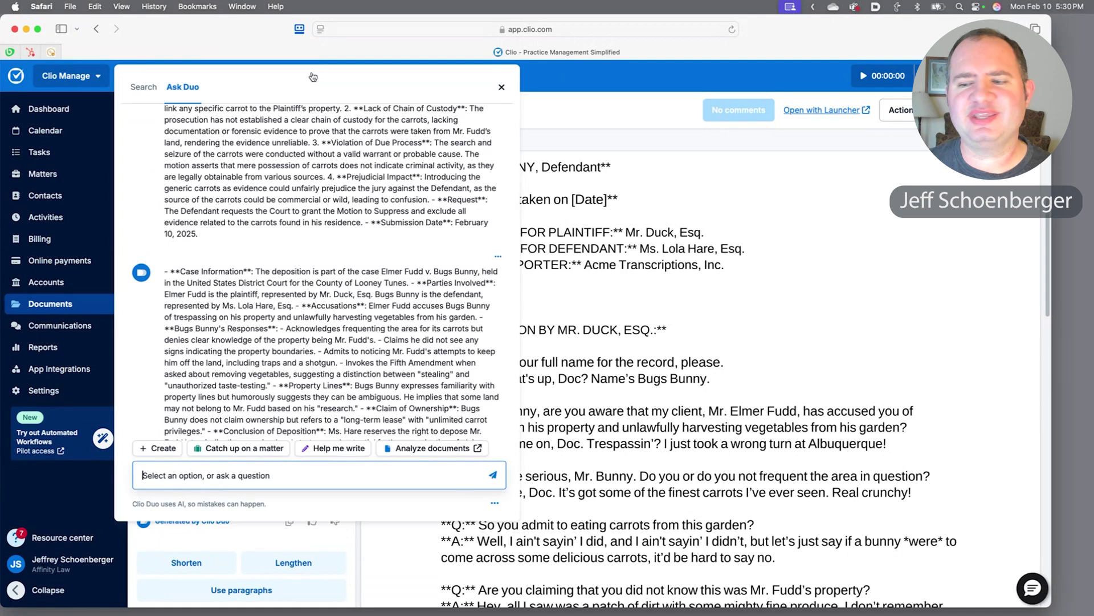
text(What documents have been added to my cases since the weekend?)
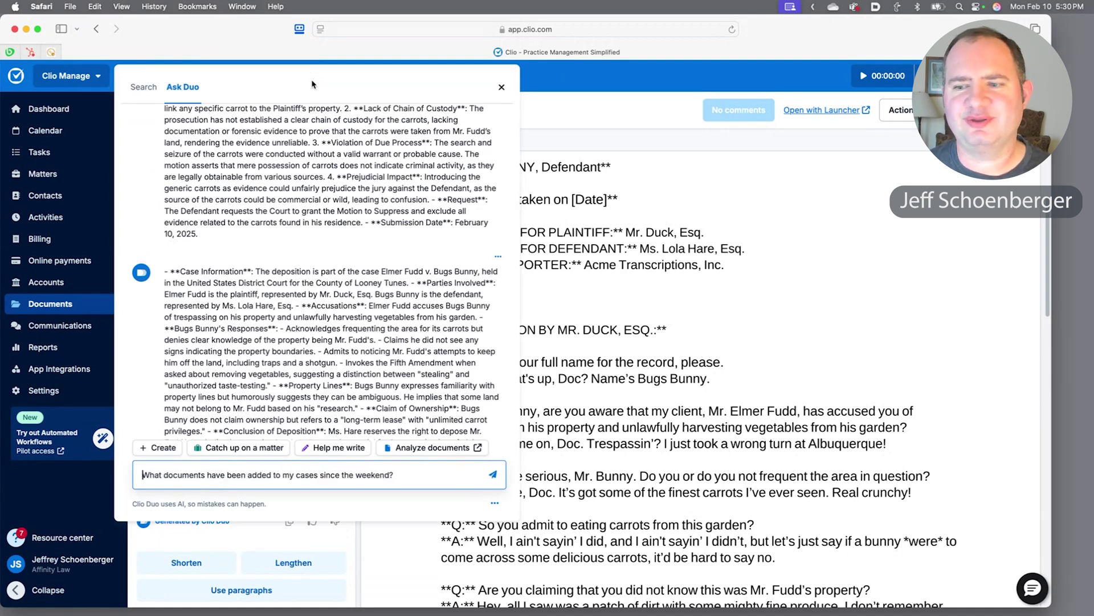
key(Return)
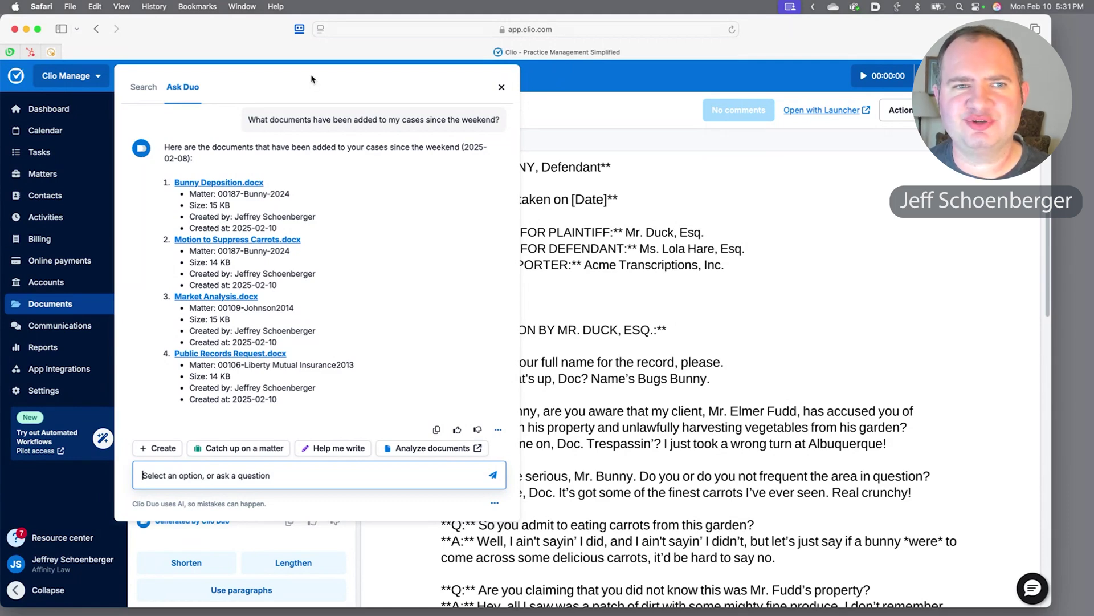
Open Market Analysis.docx and generate its Duo summary.
click(198, 296)
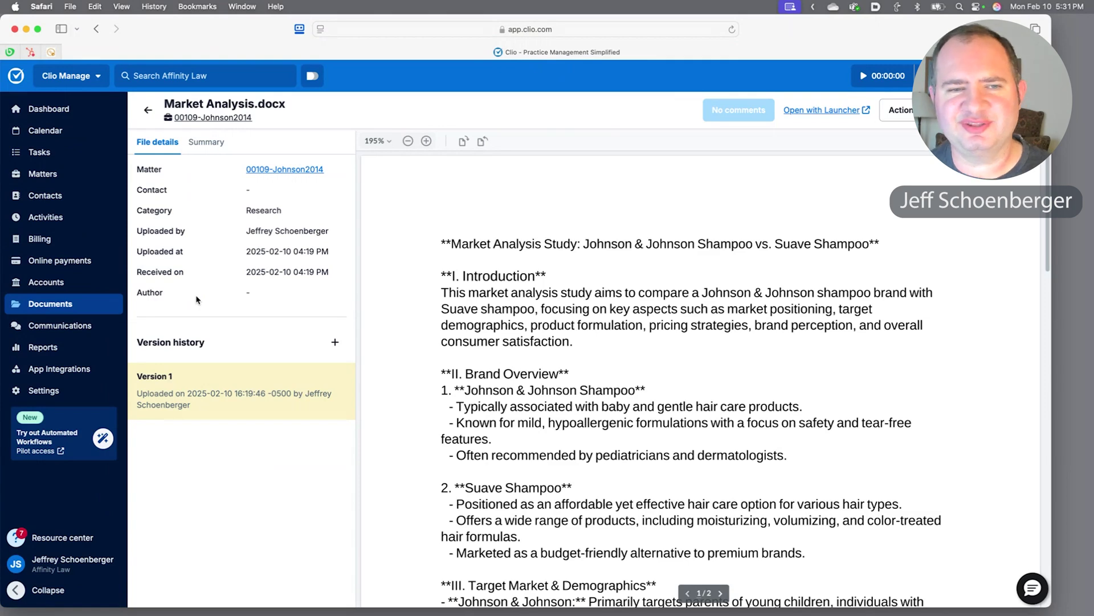
scroll(740, 456, down, 3)
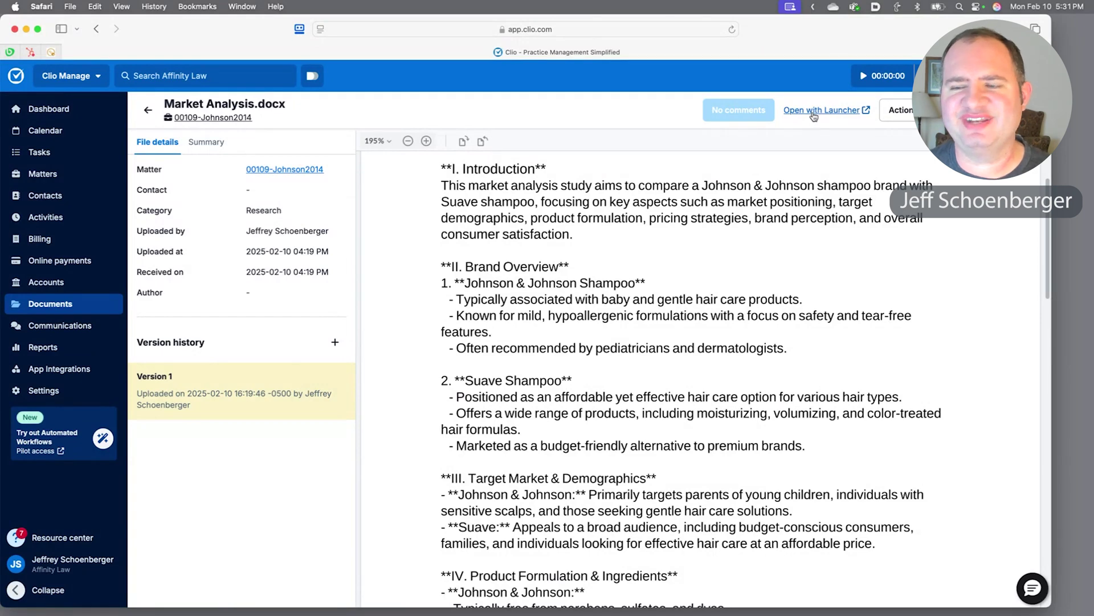
click(205, 143)
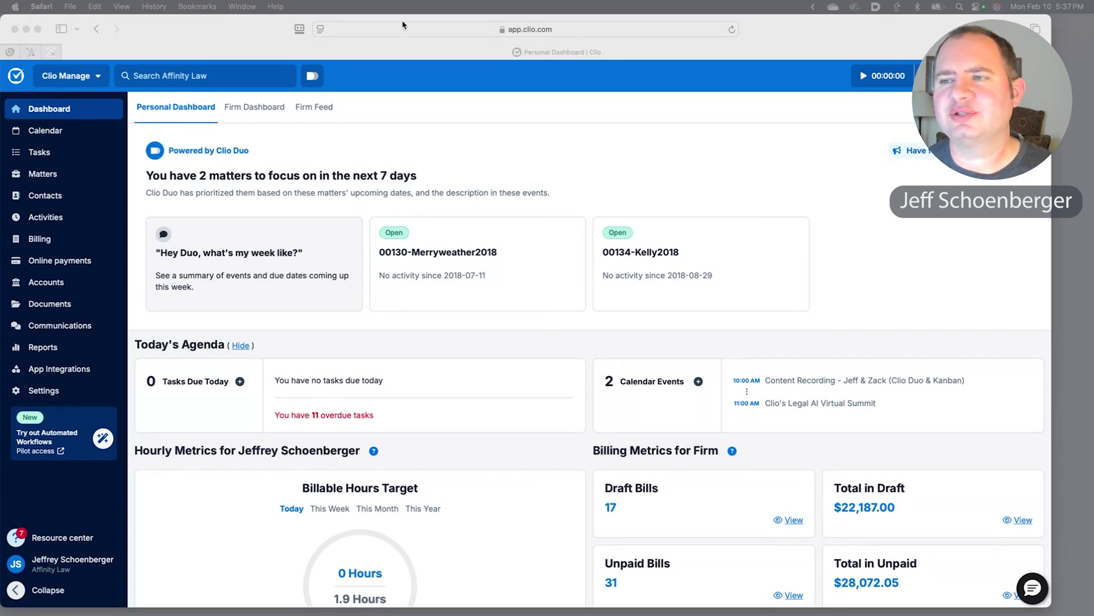
click(312, 79)
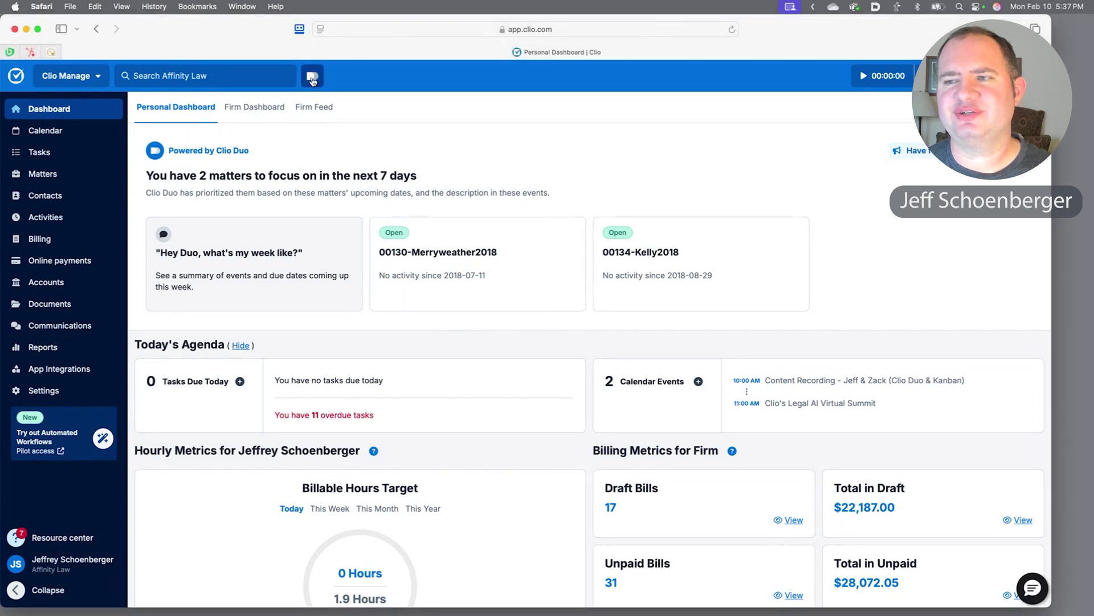
Ask Duo for a briefing on the client's matter: status, practice area, balances and latest activity.
click(312, 79)
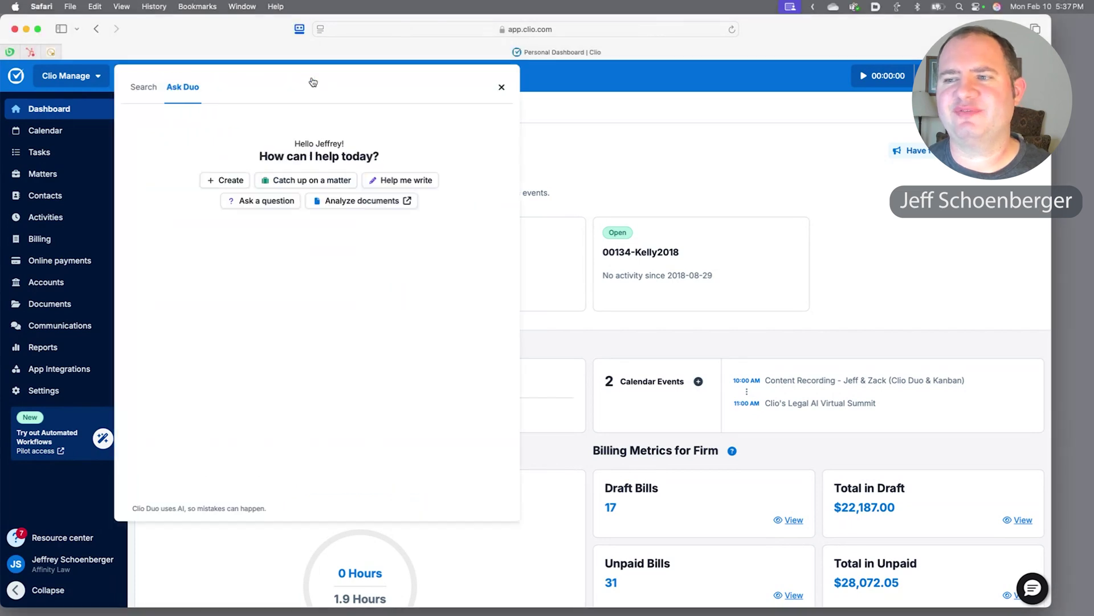
click(272, 198)
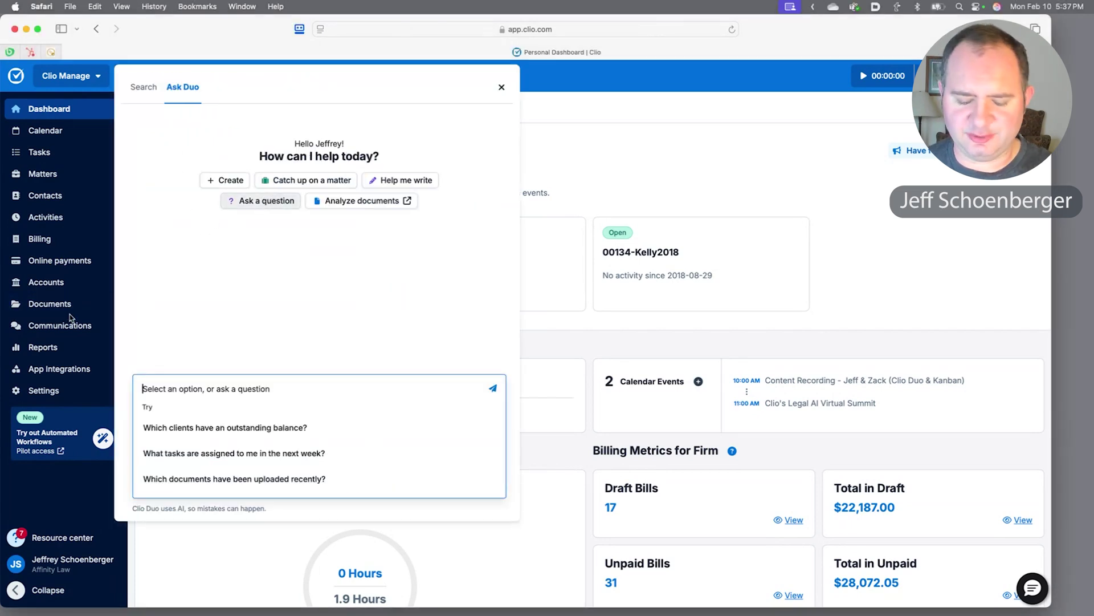
text(Bring me up to speed on Bugs Bunny’s matter.)
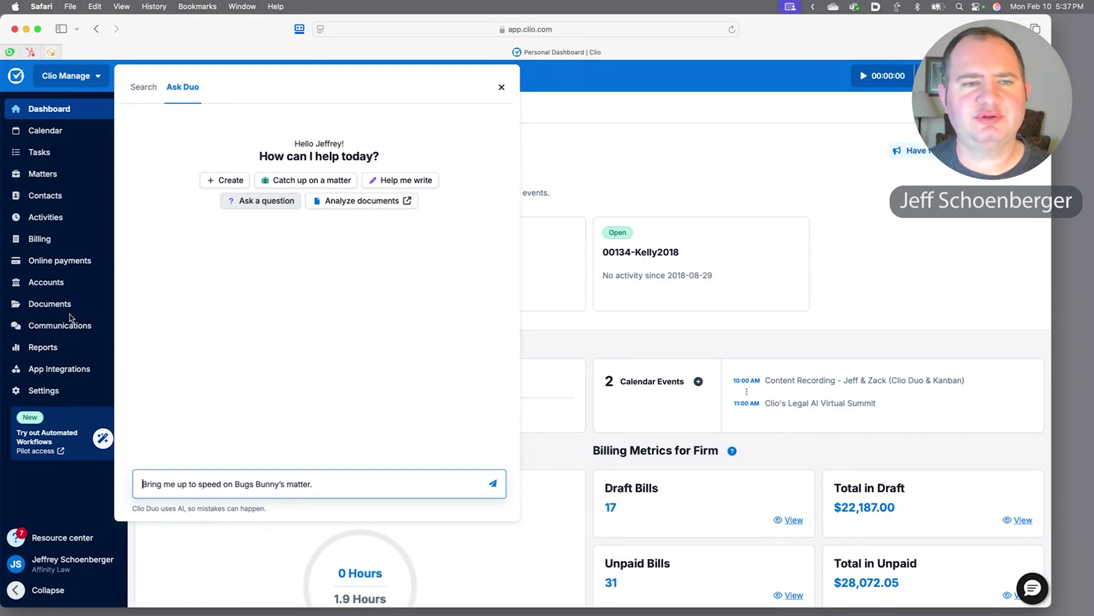
key(Return)
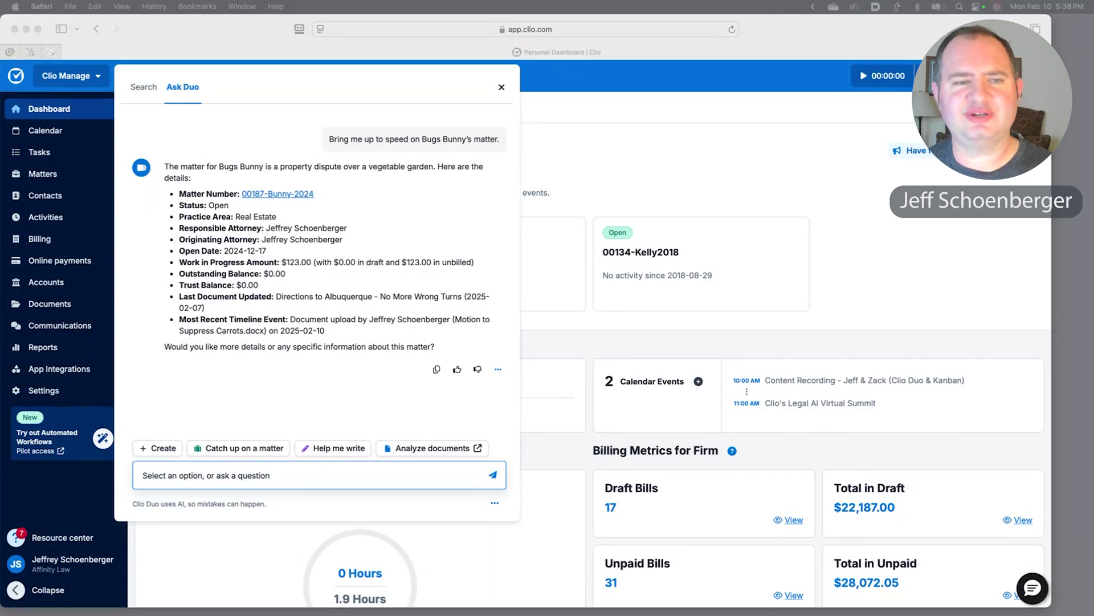
Ask Duo about the Johnson & Johnson matter, clarifying 'the opposing is Suave'.
click(179, 483)
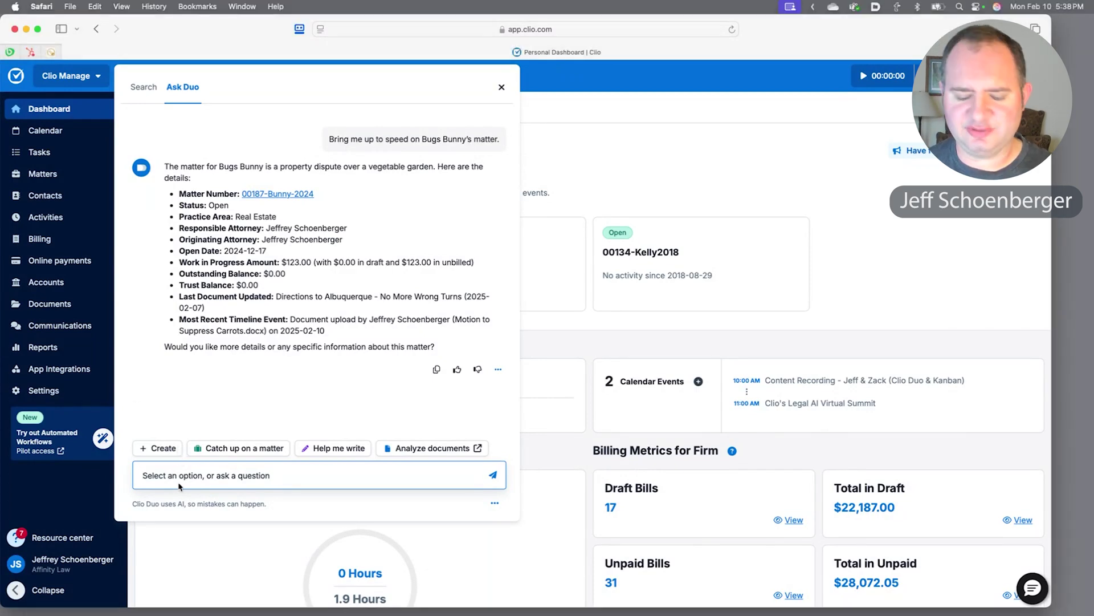
text(What's the last thing to happen on the Johnson & Johnson litigation matter?)
key(Return)
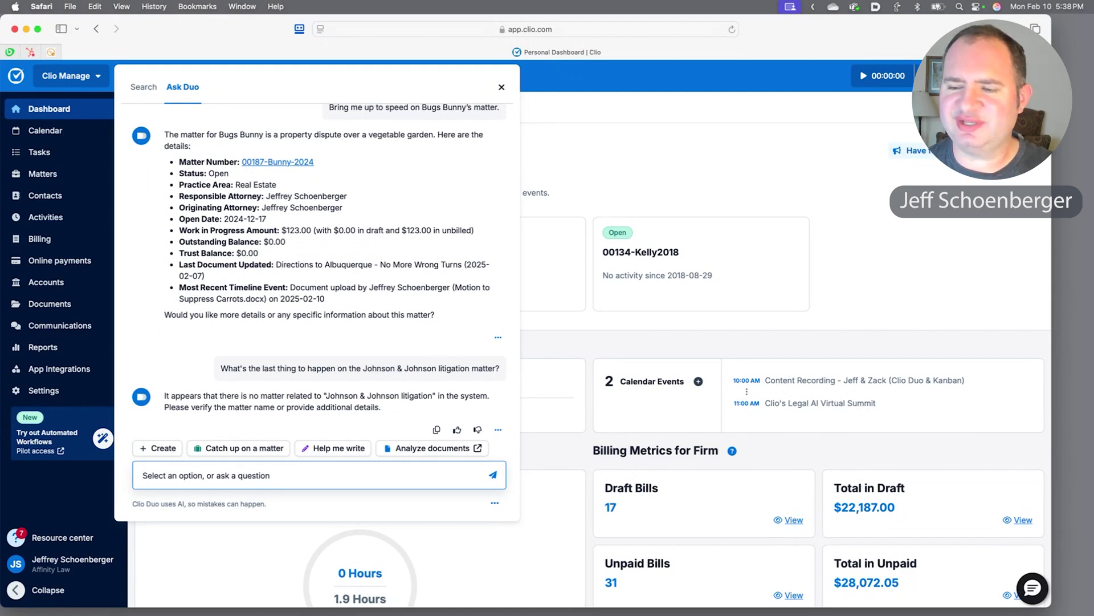
text(t)
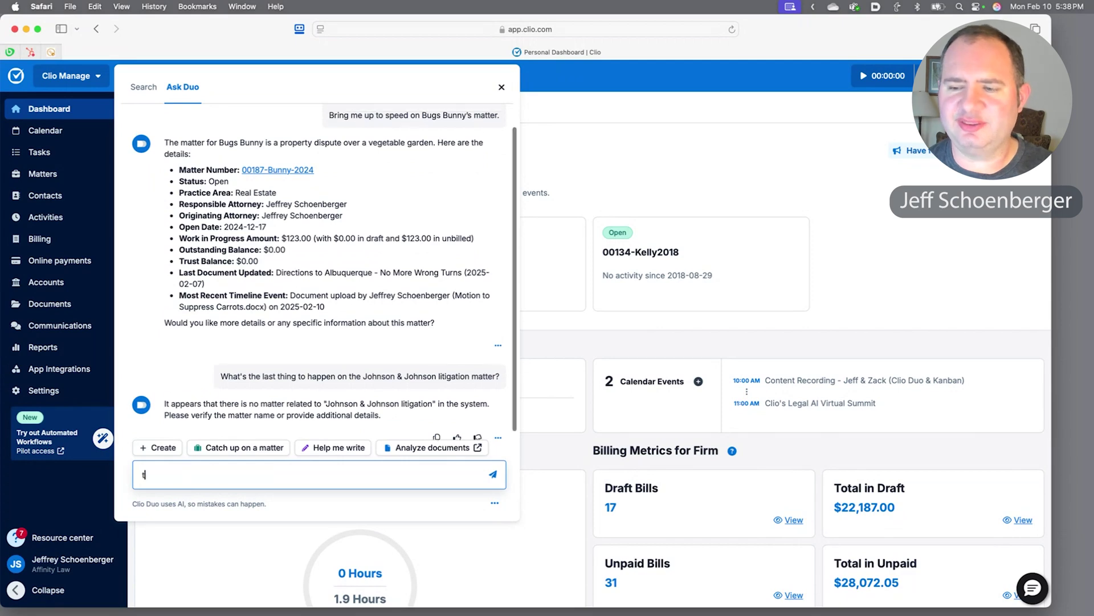
text(he oppos)
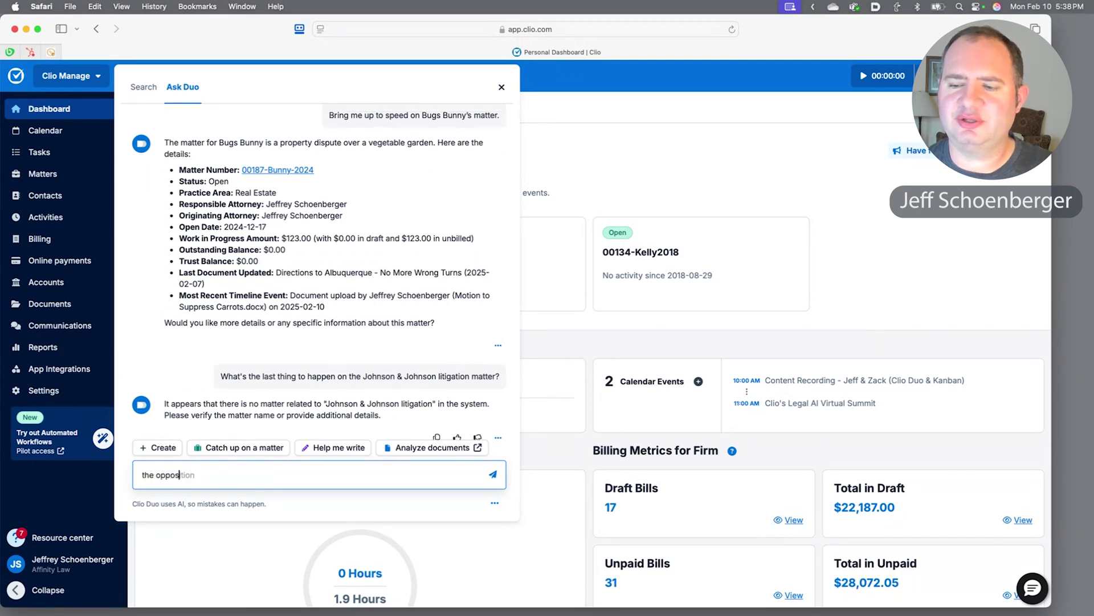
text(ing is Suave)
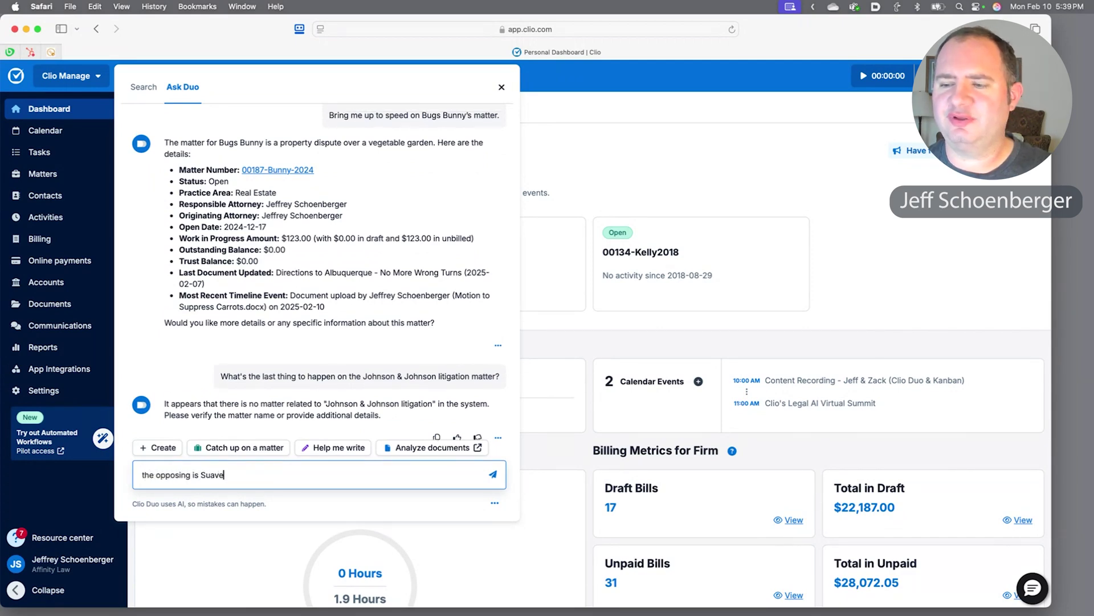
key(Return)
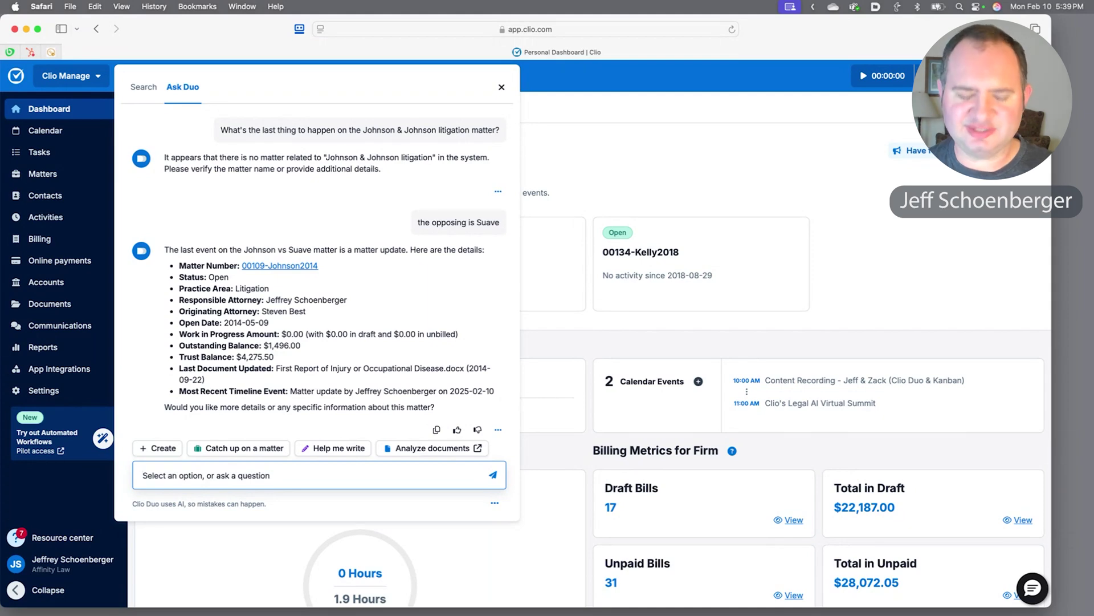
Ask Duo 'can you summarize the injury report?'.
text(can you)
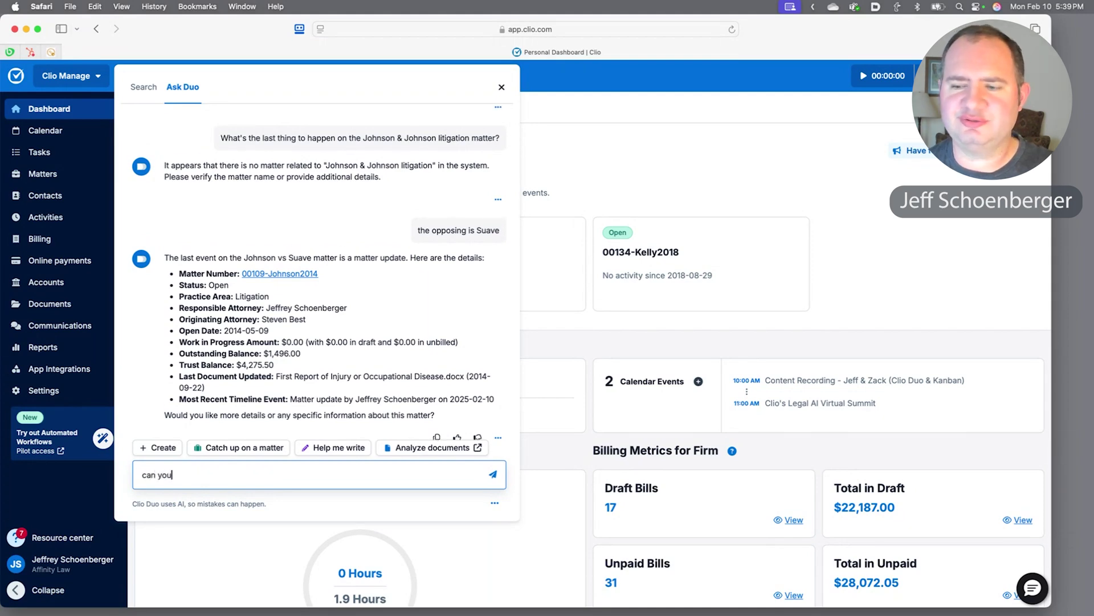
text( summarize t)
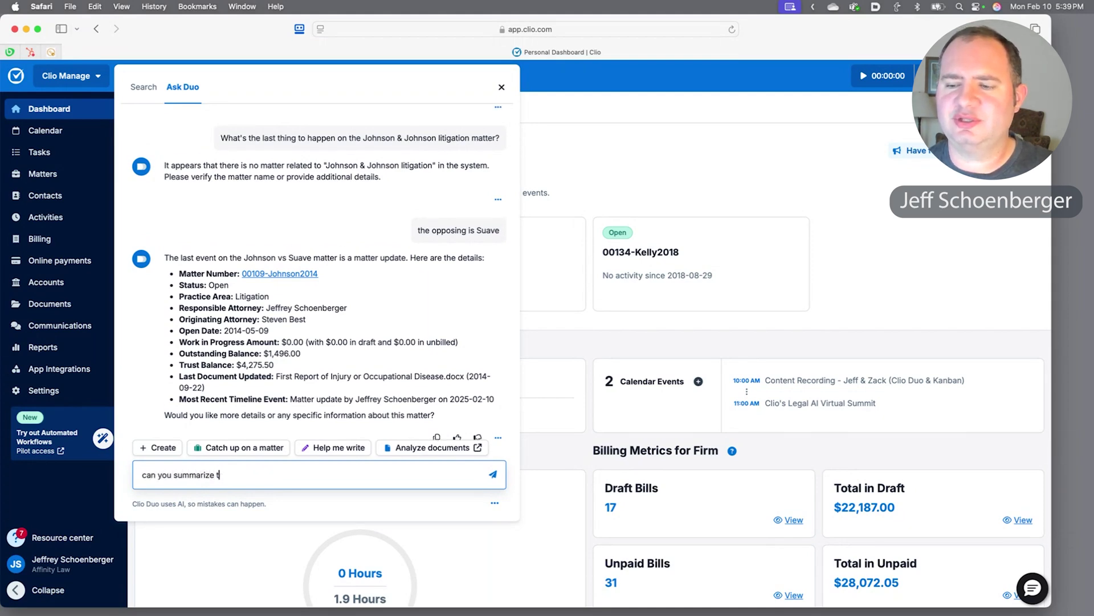
text(he injury re)
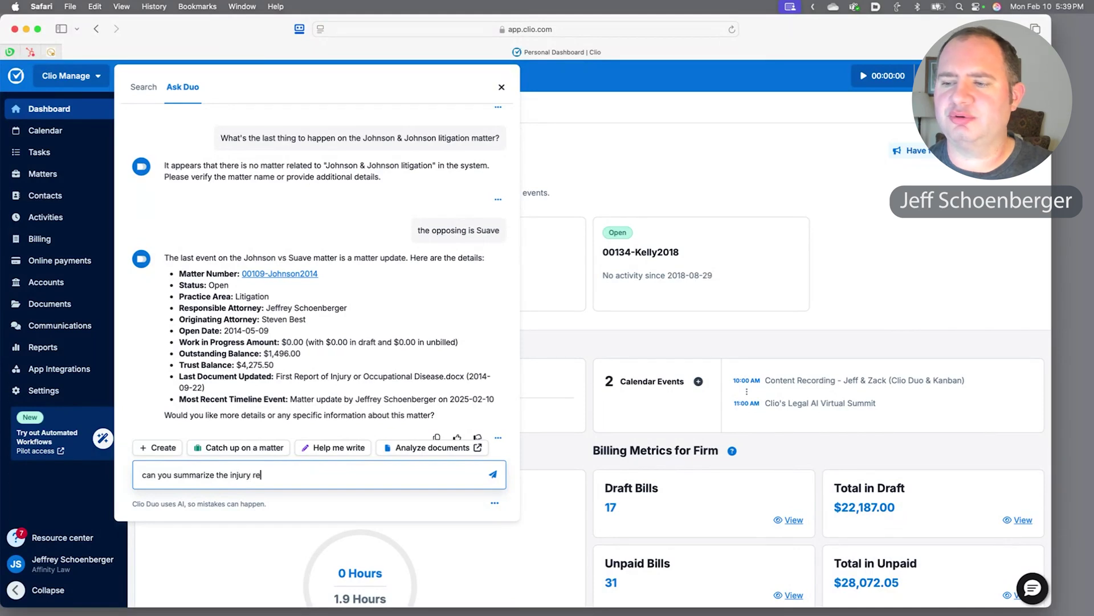
text(port?)
key(Return)
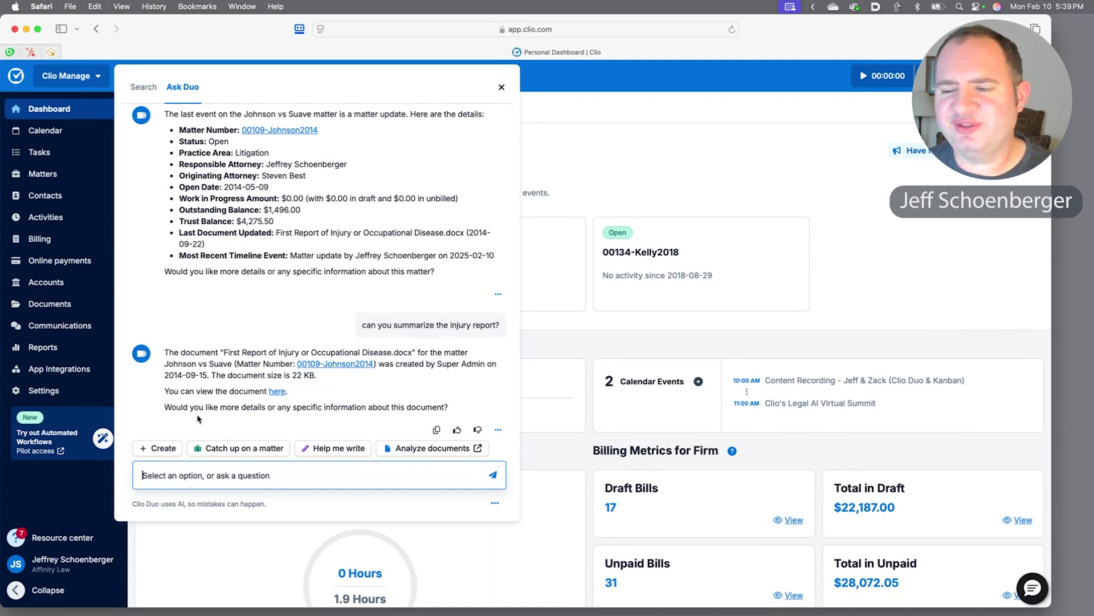
Open First Report of Injury or Occupational Disease.docx from Duo's link and show its summary.
click(276, 391)
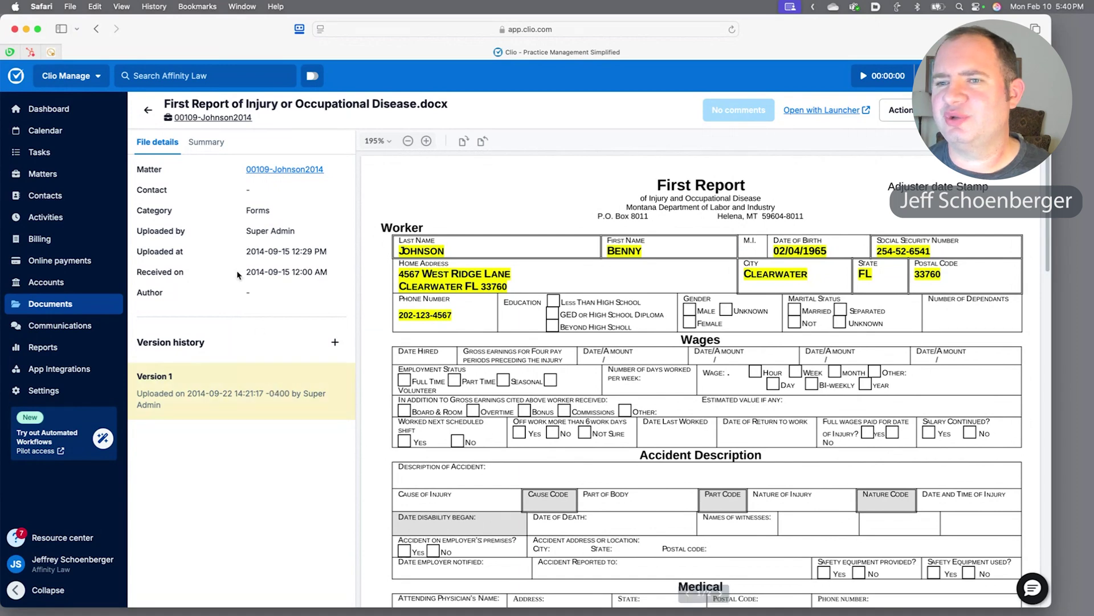
click(205, 143)
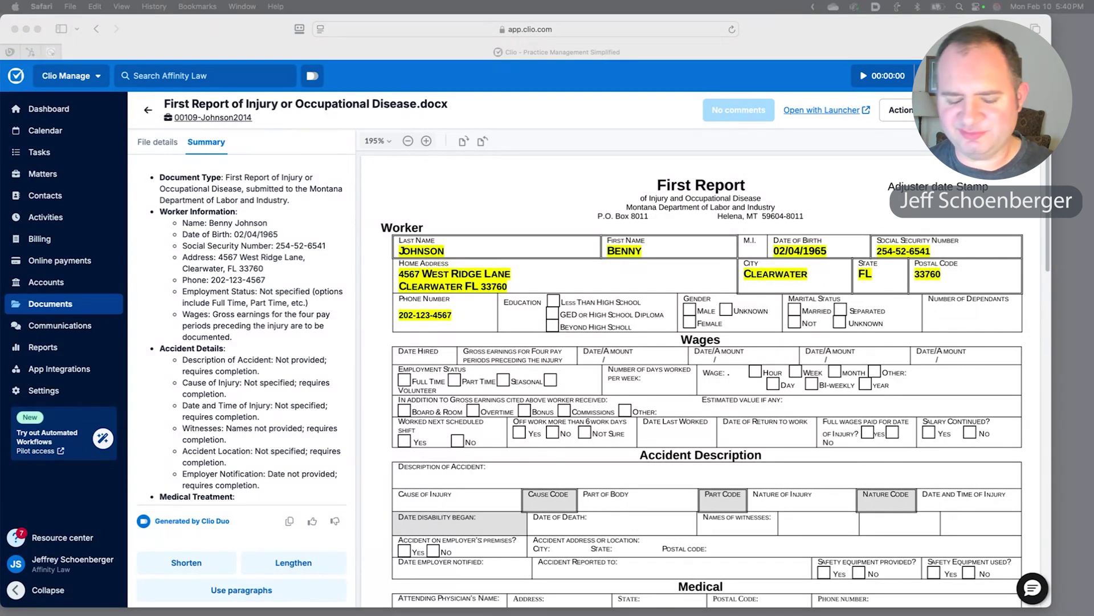
In the Ask Duo panel, ask whether the client's deposition was received.
click(312, 76)
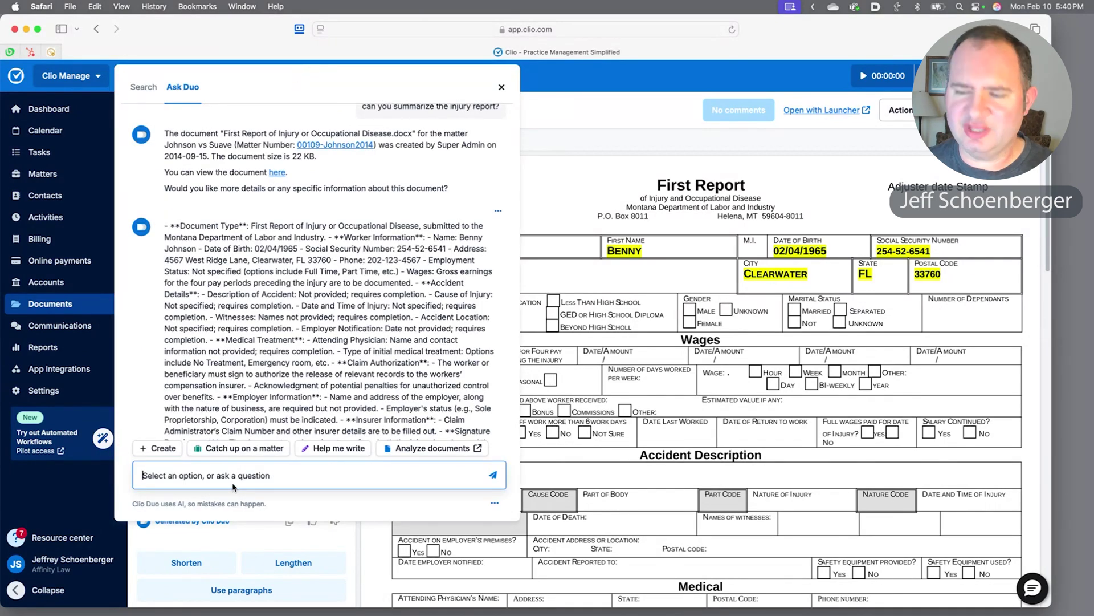
text(Did we get Bugs Bunny's deposition?)
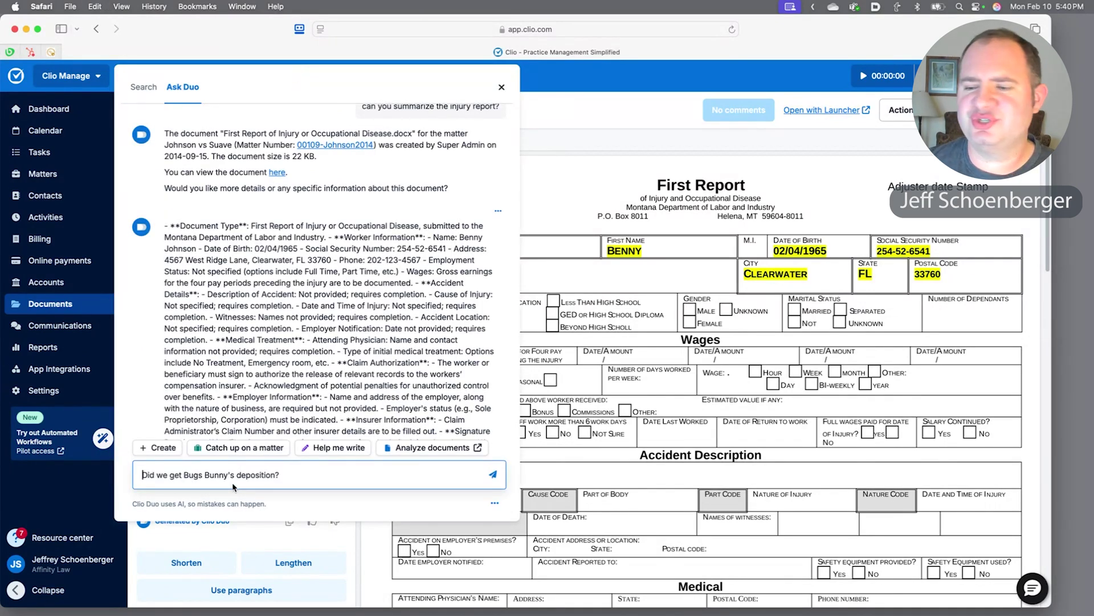
key(Return)
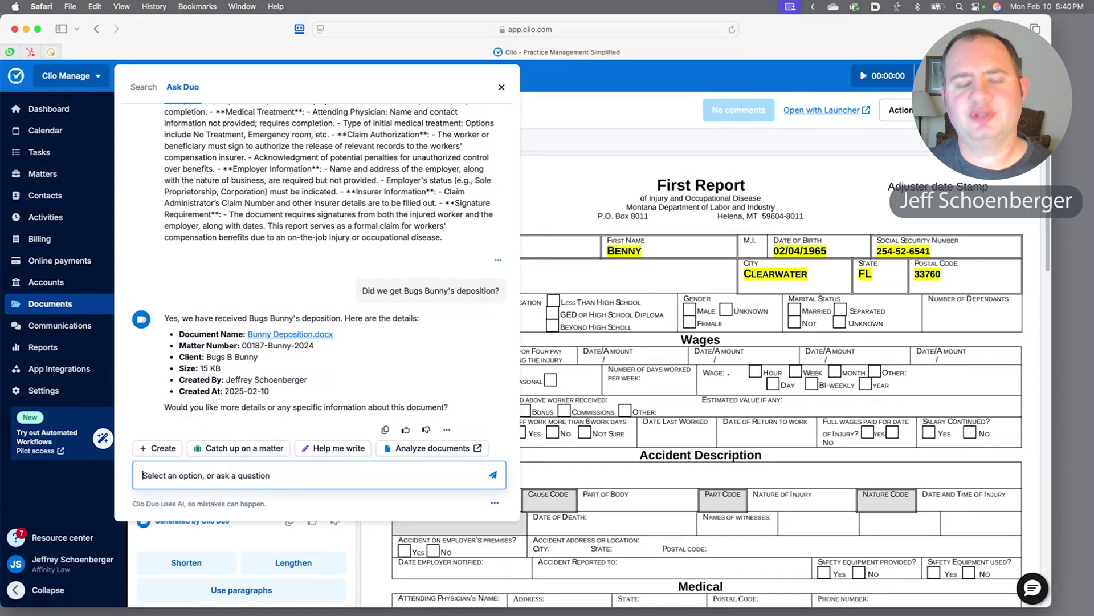
Ask Duo to summarize the deposition, then open Bunny Deposition.docx from its answer.
text(can )
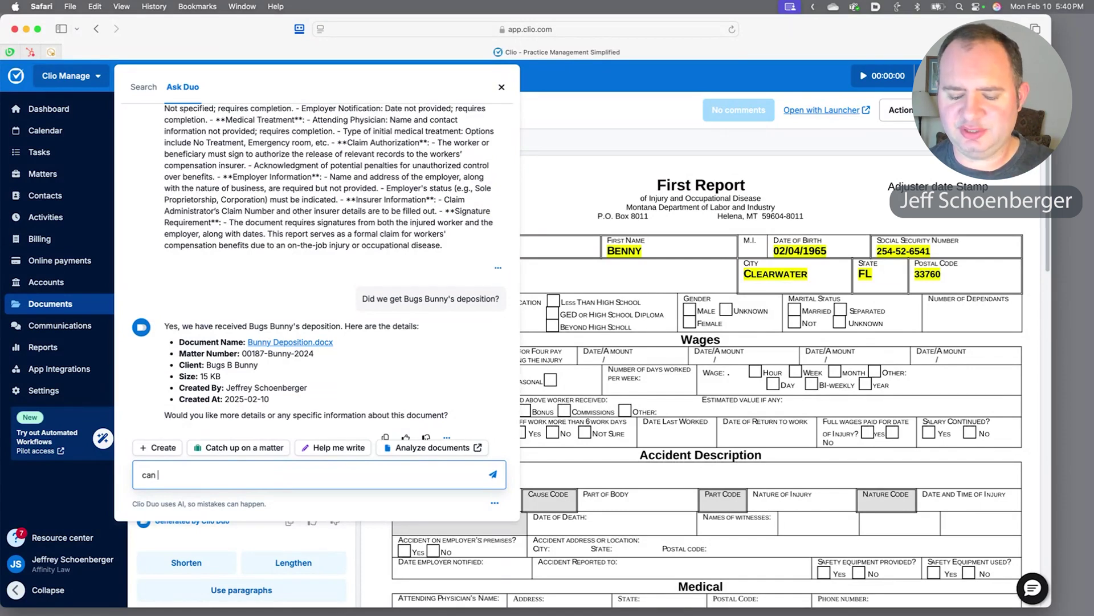
text(you su)
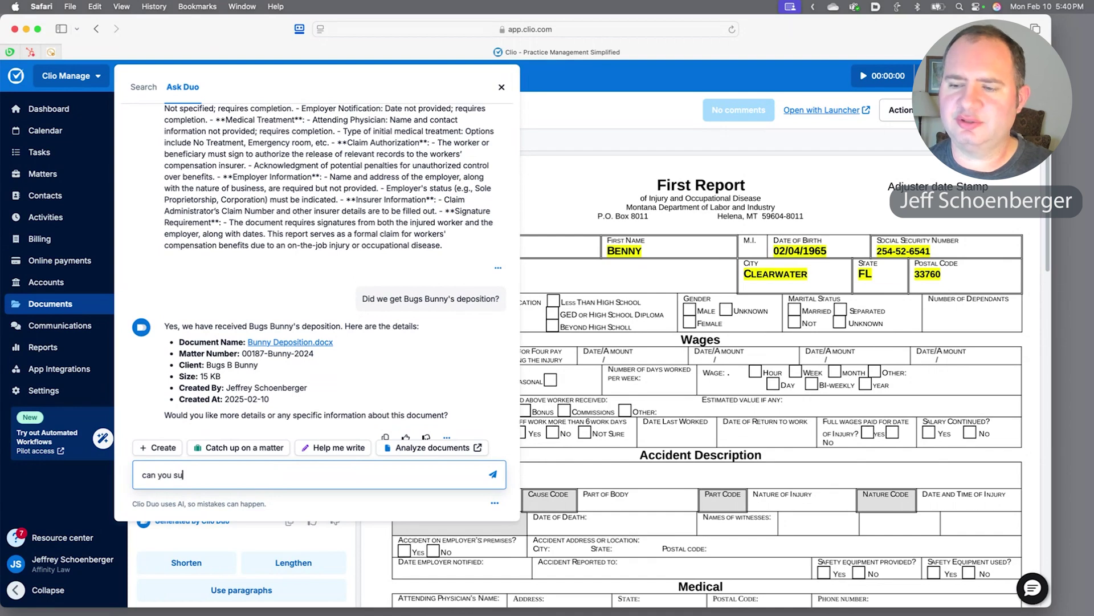
text(mmarize the dep)
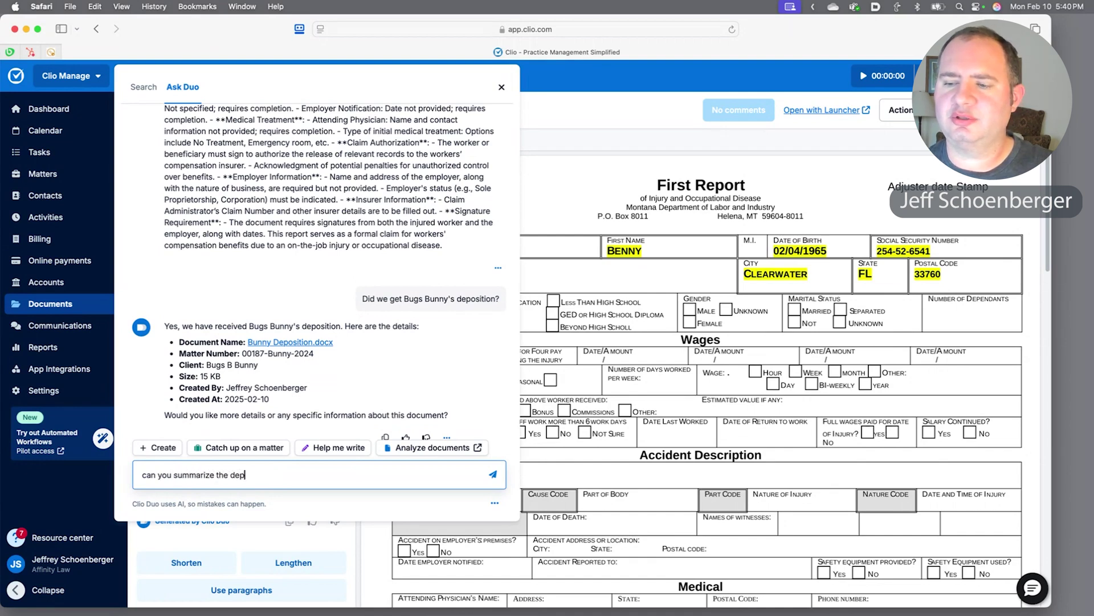
text(osition?)
key(Return)
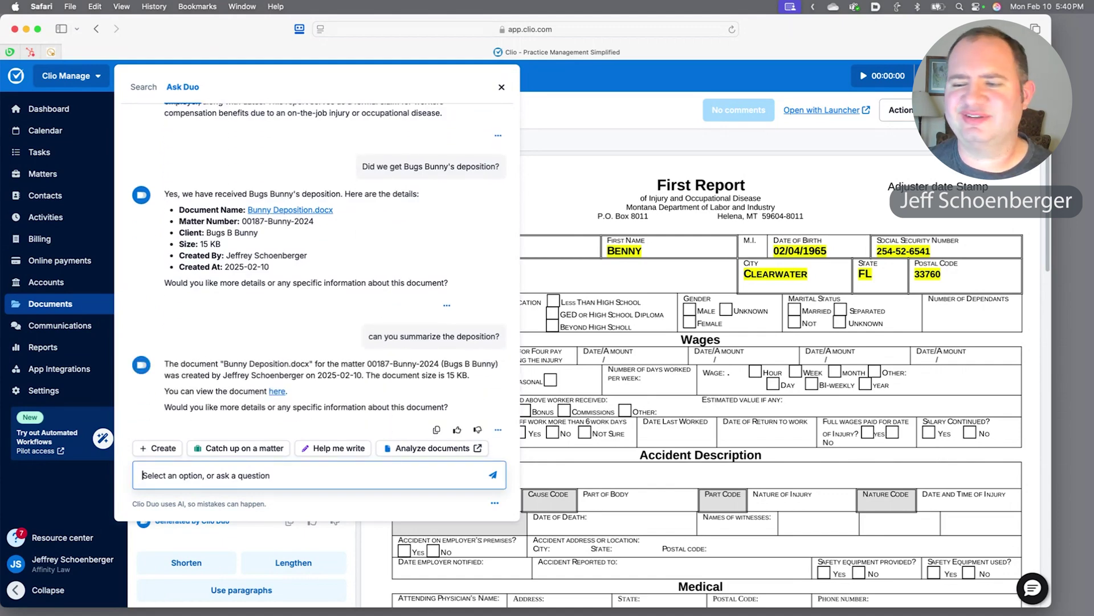
click(276, 391)
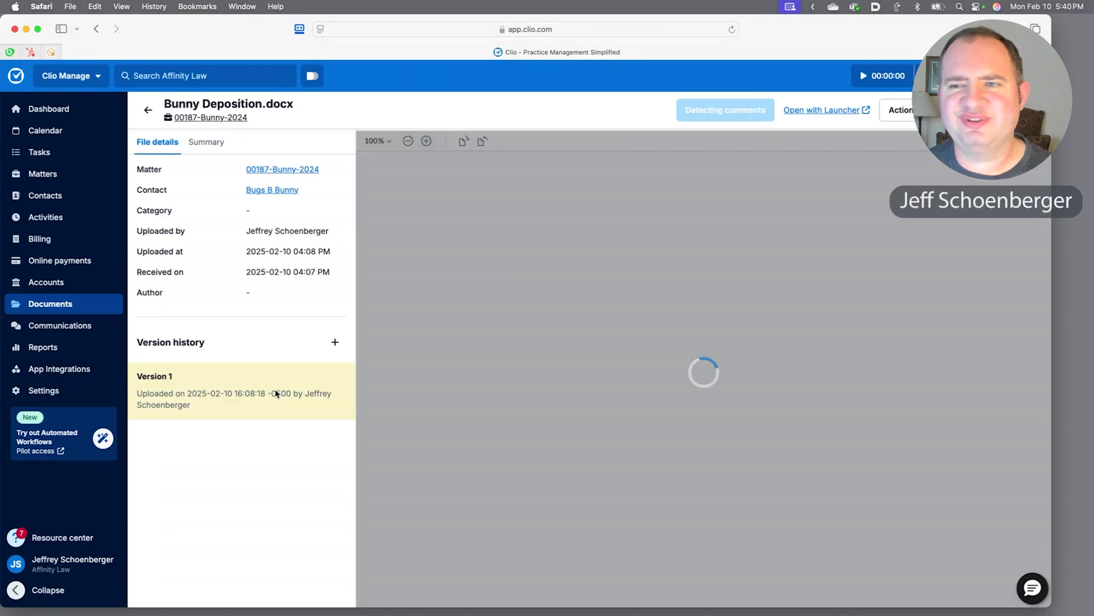
Show the Summary tab of Bunny Deposition.docx, covering case information, parties, accusations and responses.
click(200, 150)
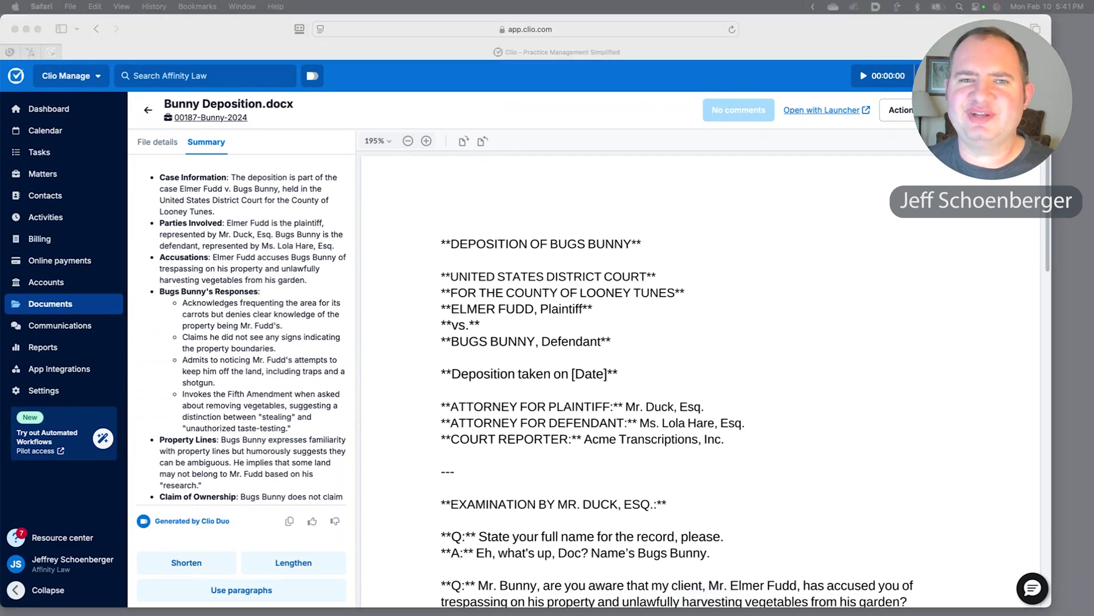
In the Ask Duo panel, ask whether there are any court appearances this week.
click(313, 77)
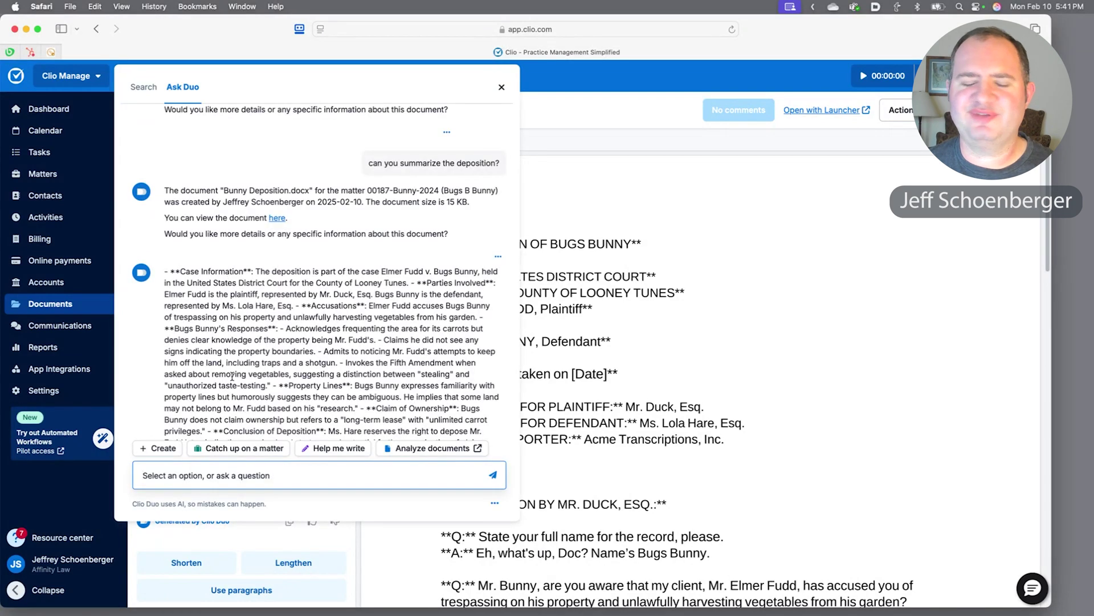
text(Do I have any court appearances this week?)
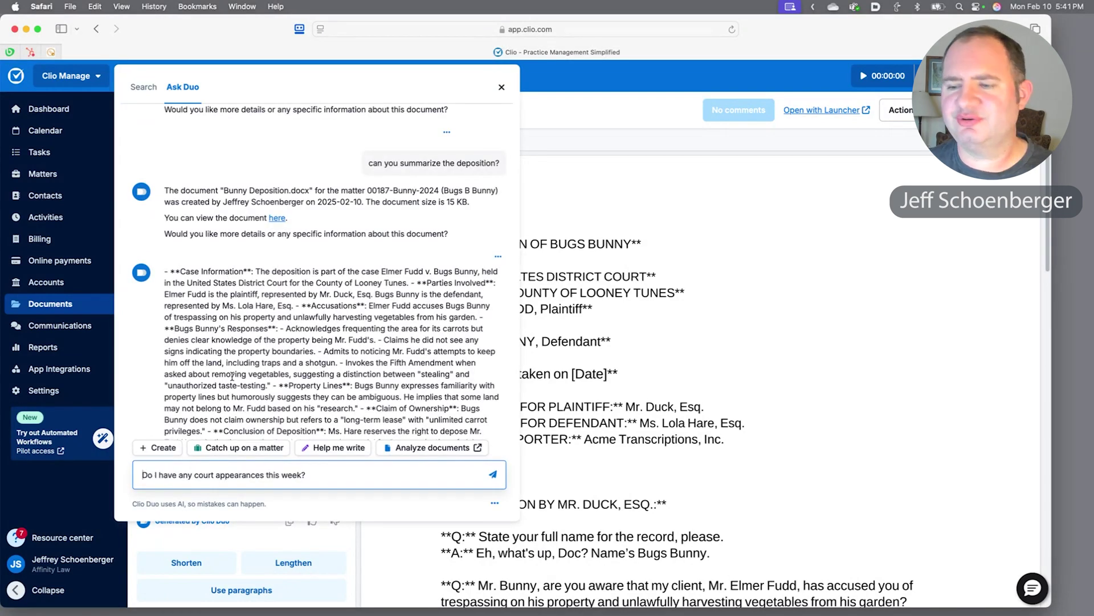
key(Return)
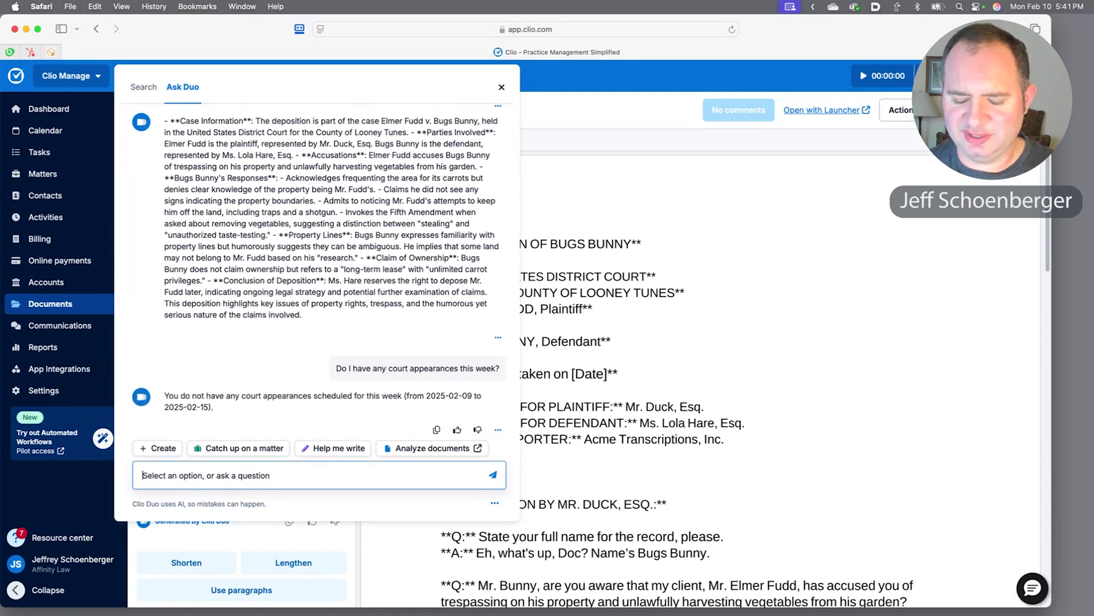
Ask Duo about client meetings, reply 'yes' for details, then ask 'is this a web meeting?'.
text(do I have an)
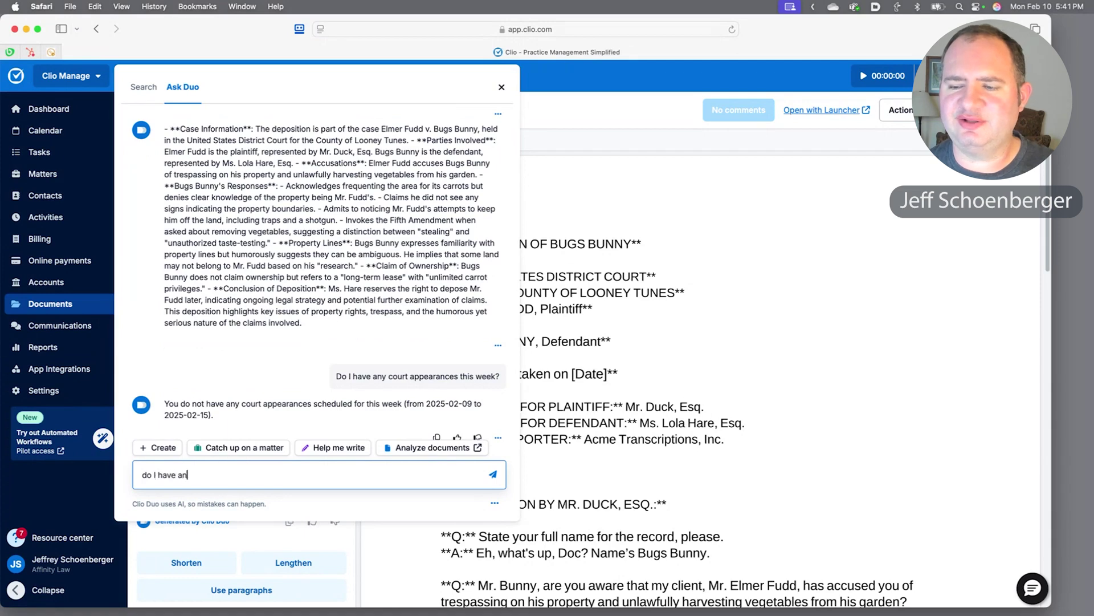
text(y client meeting)
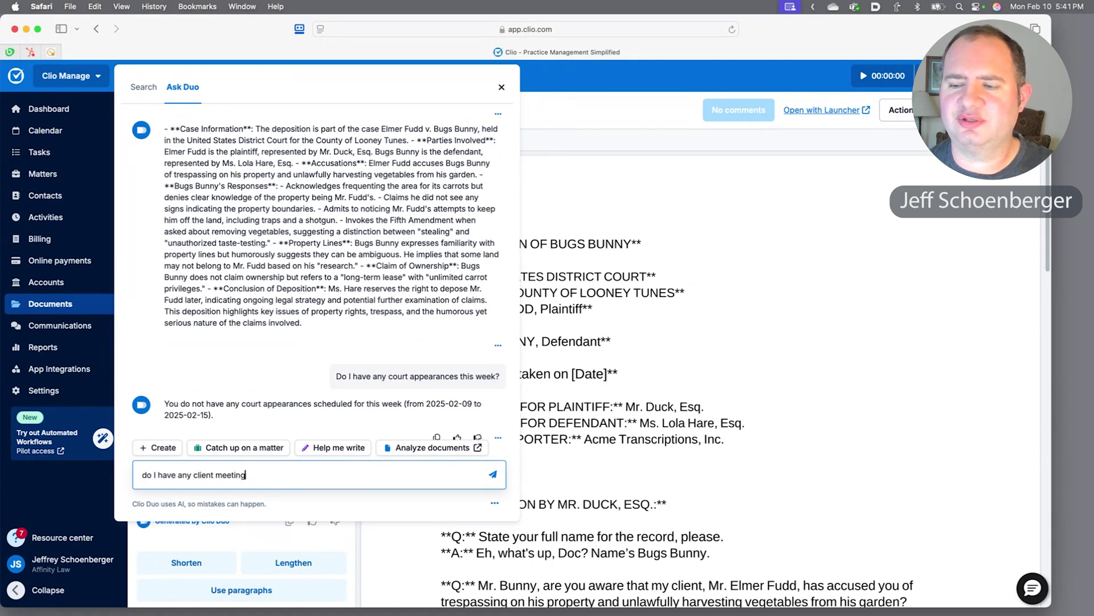
text(s?)
key(Return)
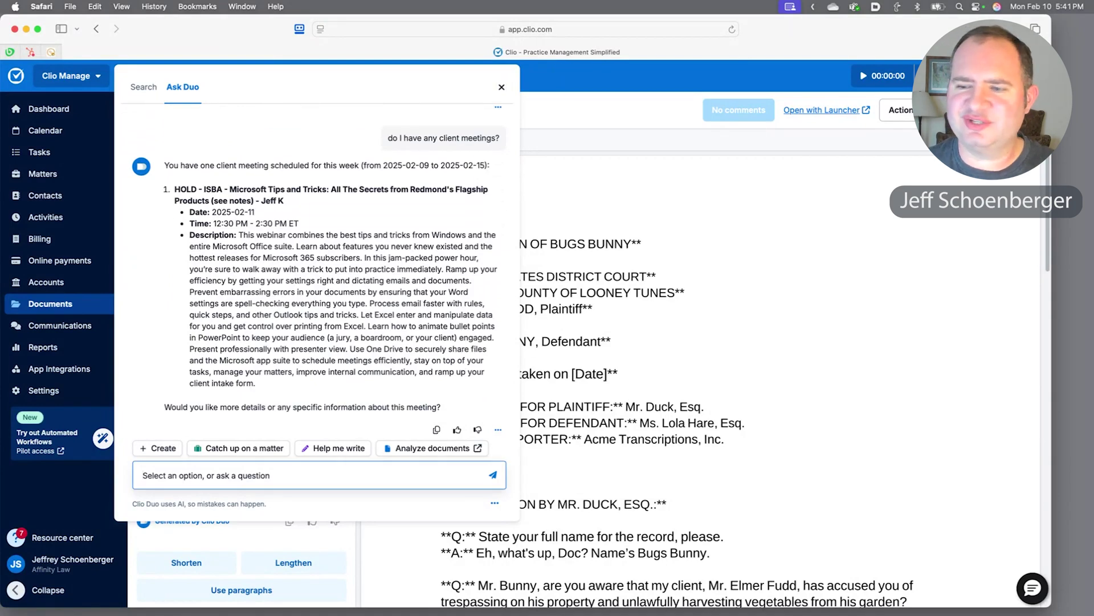
text(yes)
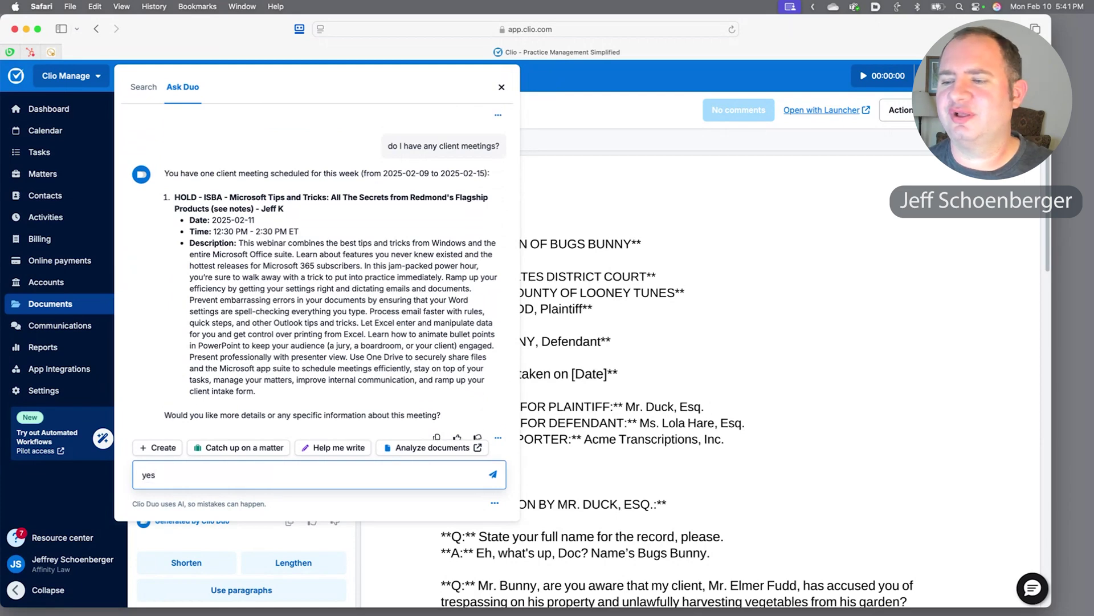
key(Return)
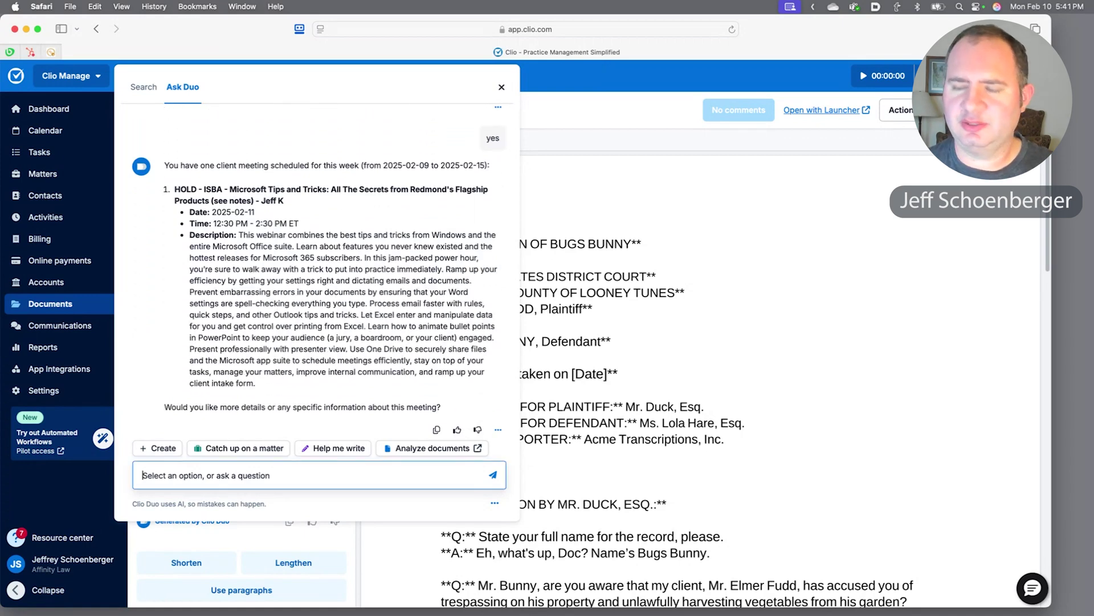
text(is this)
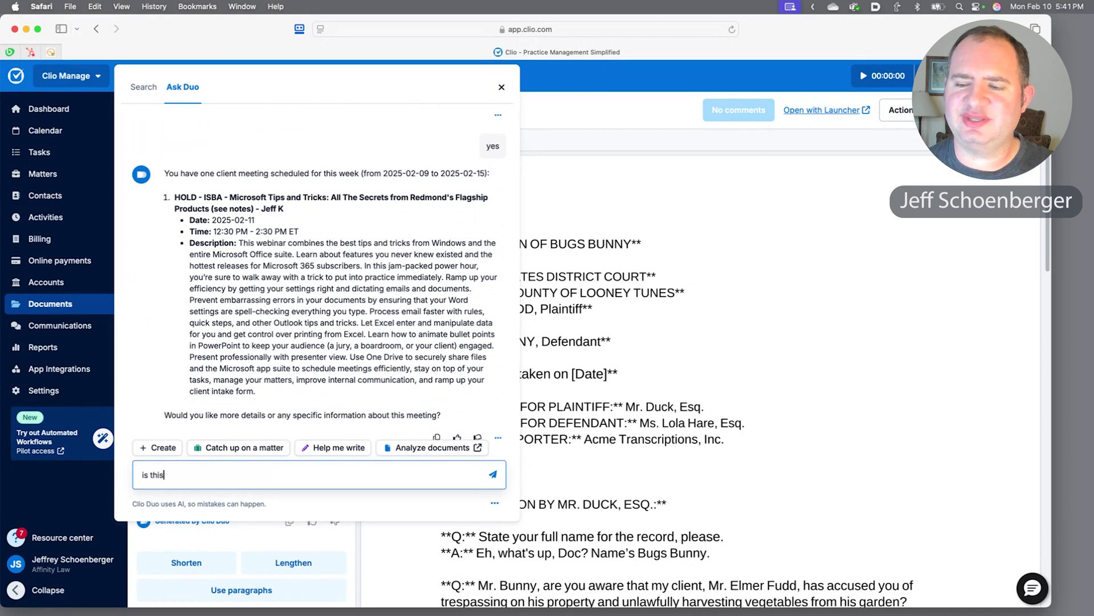
text( a web meeting?)
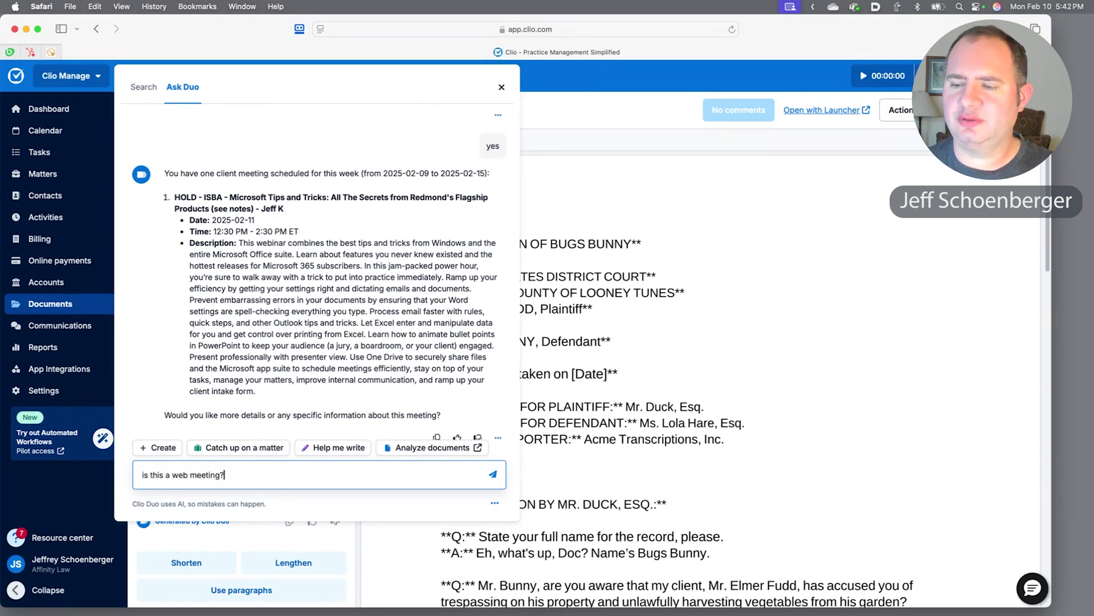
key(Return)
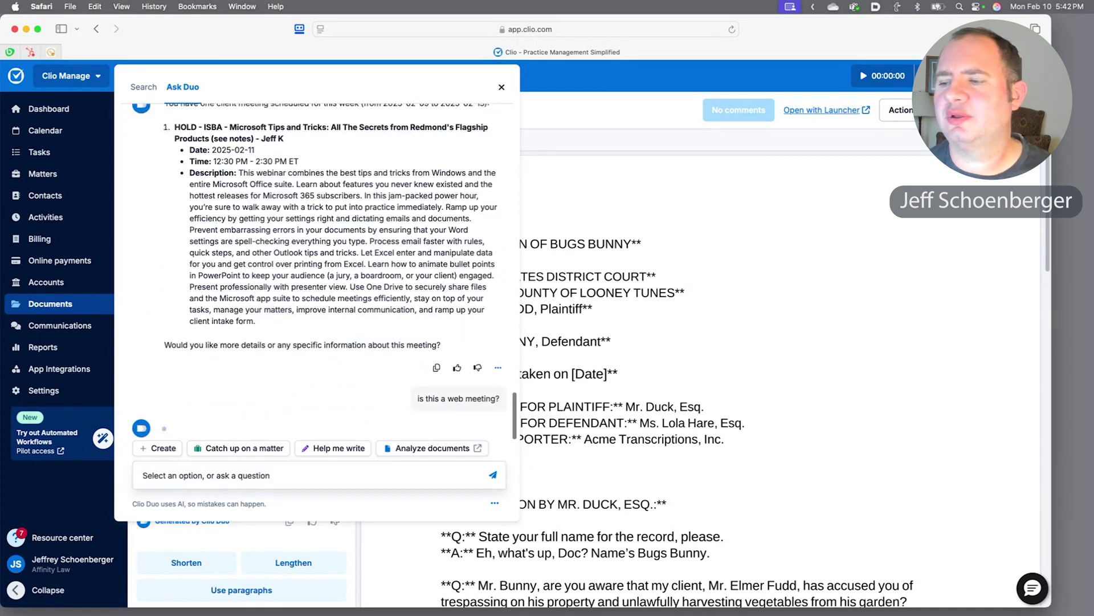